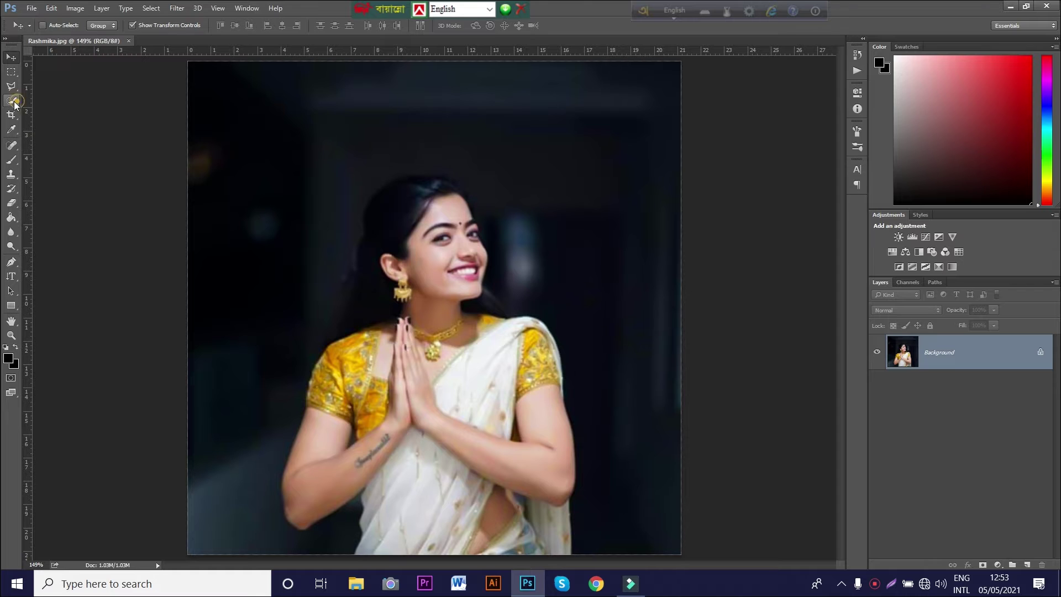
Step: Select the whole woman, including her hair and both arms, with the Quick Selection tool
click(13, 102)
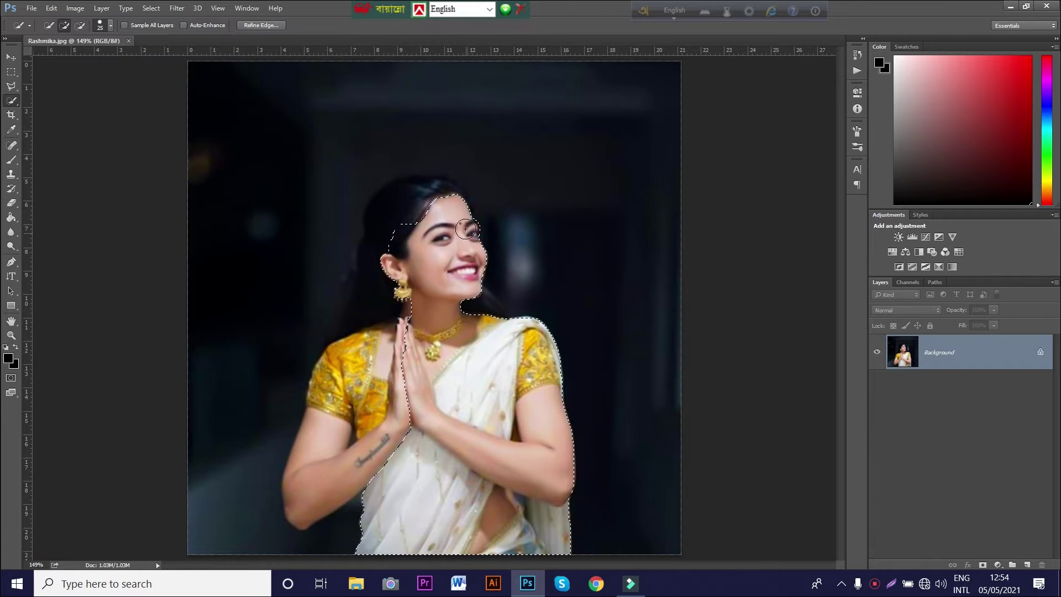
drag(455, 200, 461, 208)
mouse_move(416, 186)
mouse_down()
mouse_move(386, 198)
mouse_move(386, 373)
mouse_move(350, 430)
mouse_move(379, 315)
mouse_move(372, 293)
mouse_move(353, 325)
mouse_up()
click(475, 304)
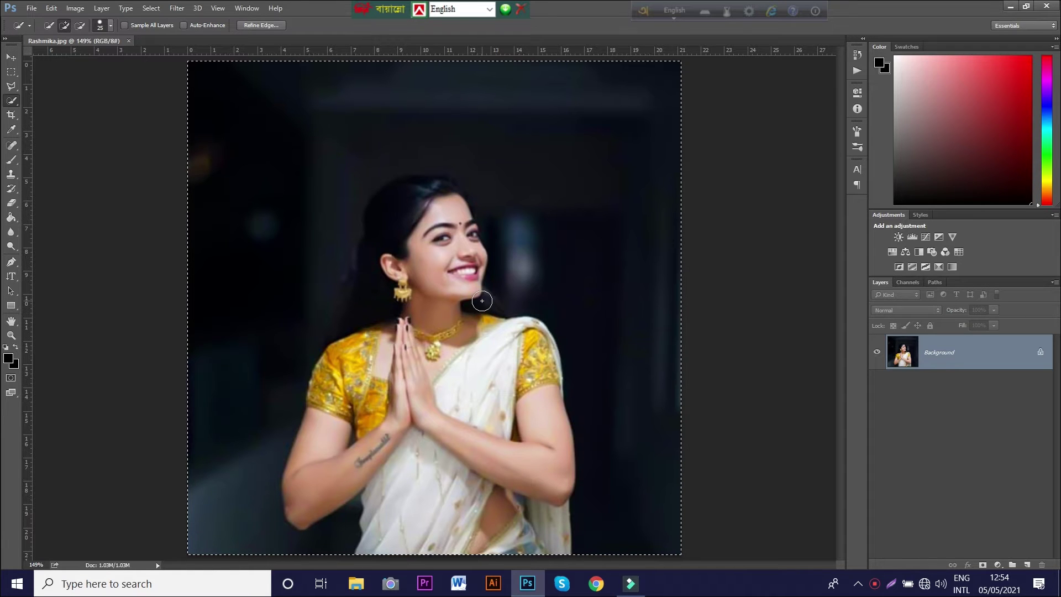
mouse_move(240, 468)
mouse_down()
mouse_move(258, 451)
mouse_move(361, 117)
mouse_move(522, 104)
mouse_move(615, 274)
mouse_move(643, 467)
mouse_up()
click(496, 316)
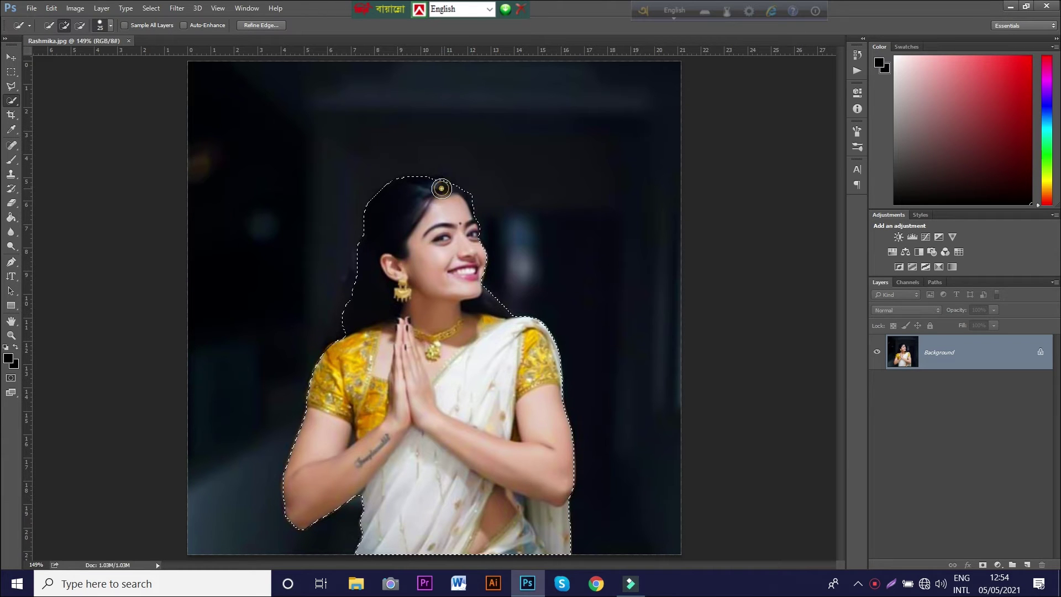
alt+click(482, 190)
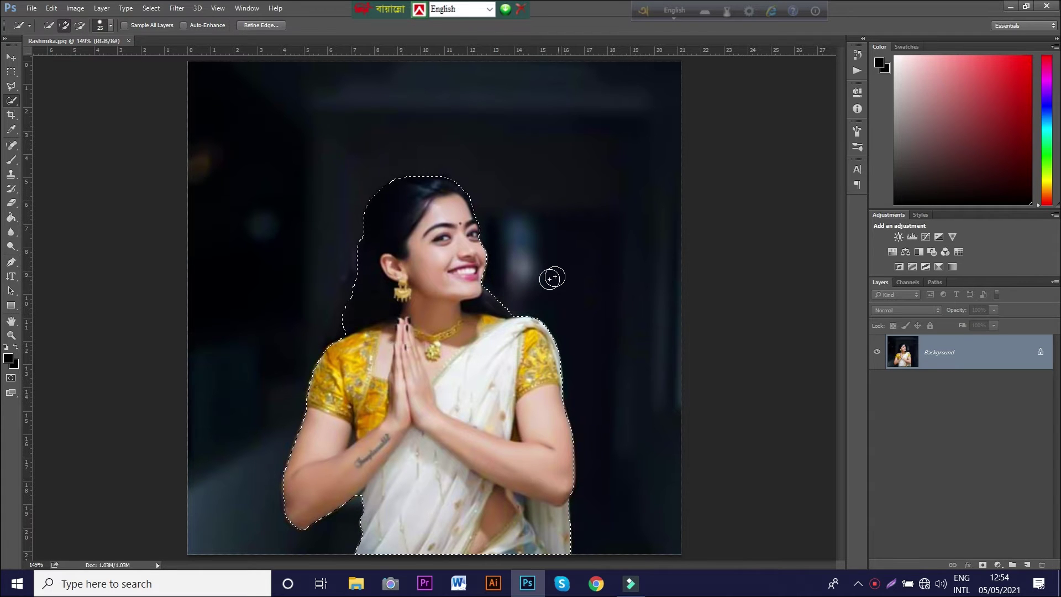
Step: Mask out the background using the selection, and add a new empty layer beneath the woman's layer
click(10, 57)
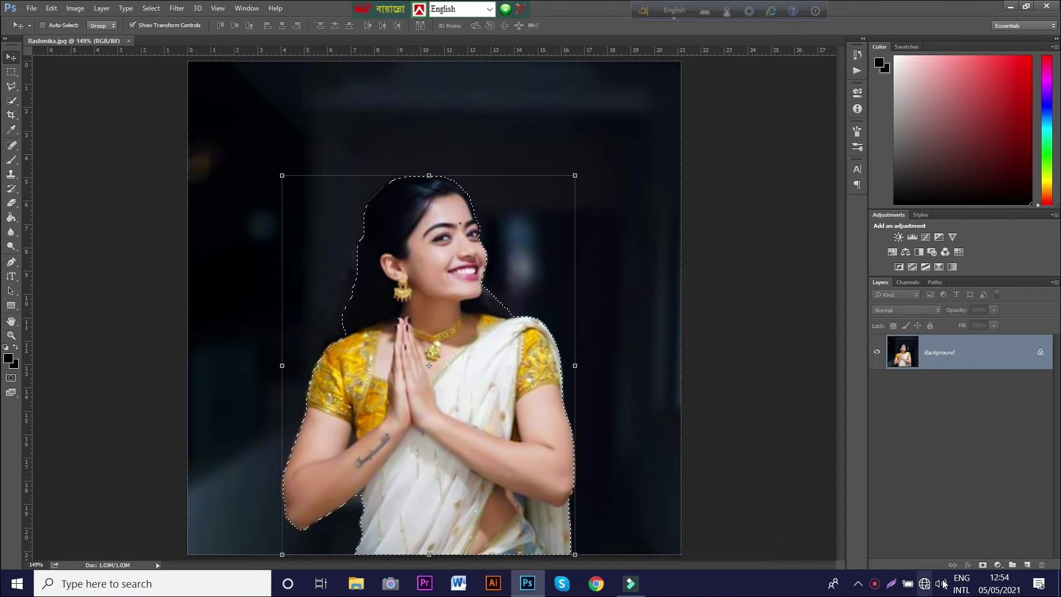
click(983, 564)
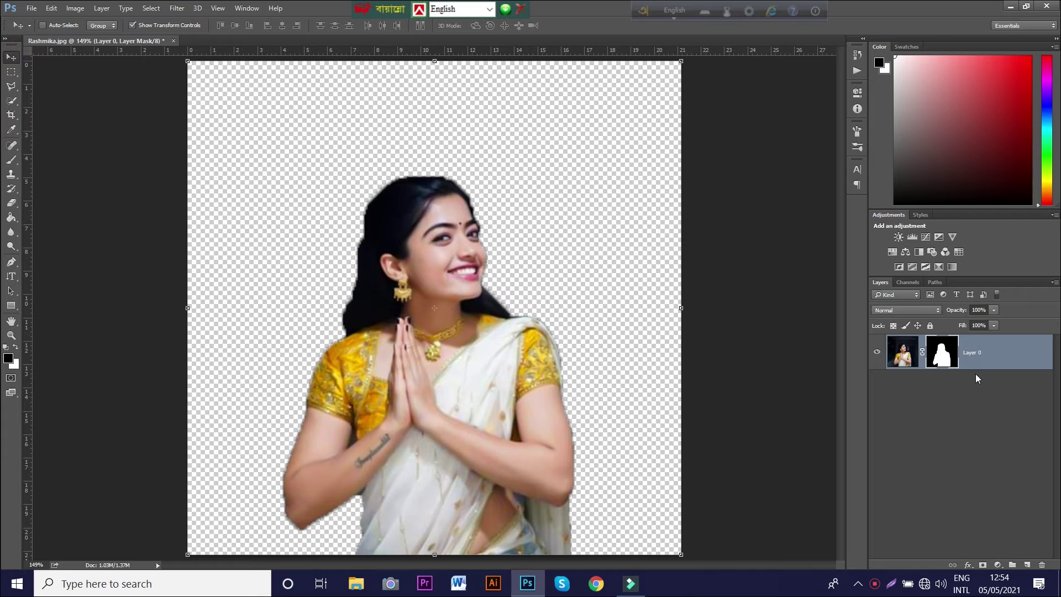
click(1027, 564)
drag(972, 353, 973, 426)
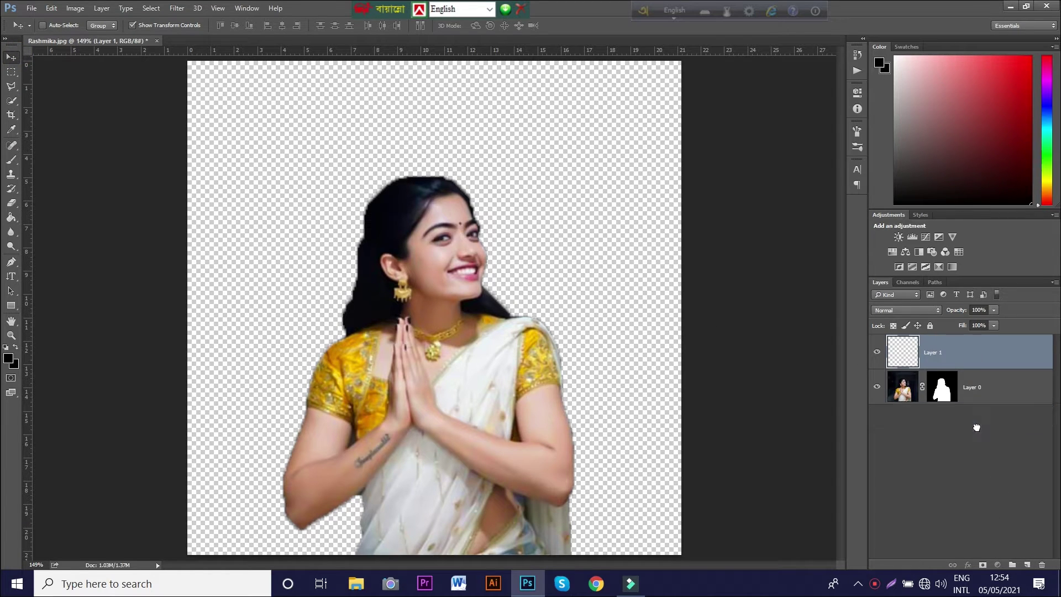
Step: Set the background color to white
click(13, 363)
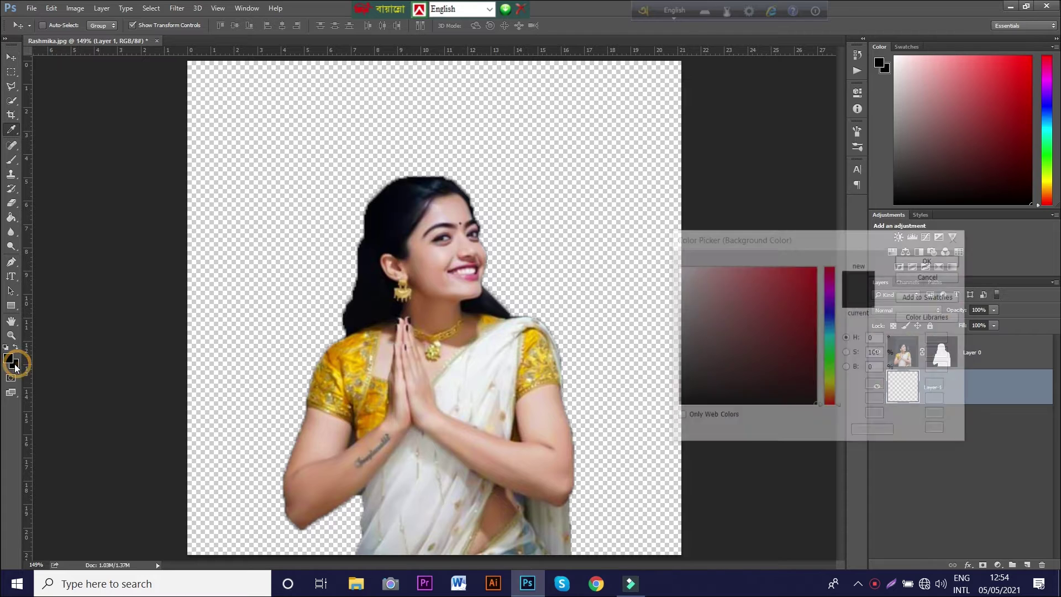
drag(686, 323, 656, 217)
click(909, 261)
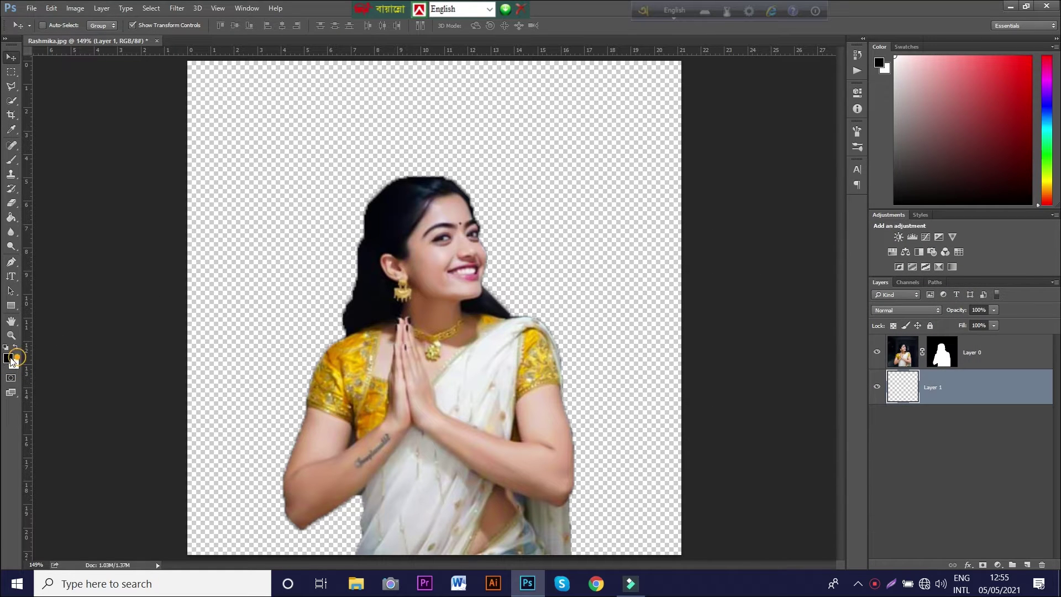
Step: Set the foreground color to white and the background color to black, and fill Layer 1 with white using the Paint Bucket
click(12, 360)
click(689, 281)
click(928, 260)
click(16, 365)
click(703, 383)
click(923, 260)
click(12, 217)
click(238, 204)
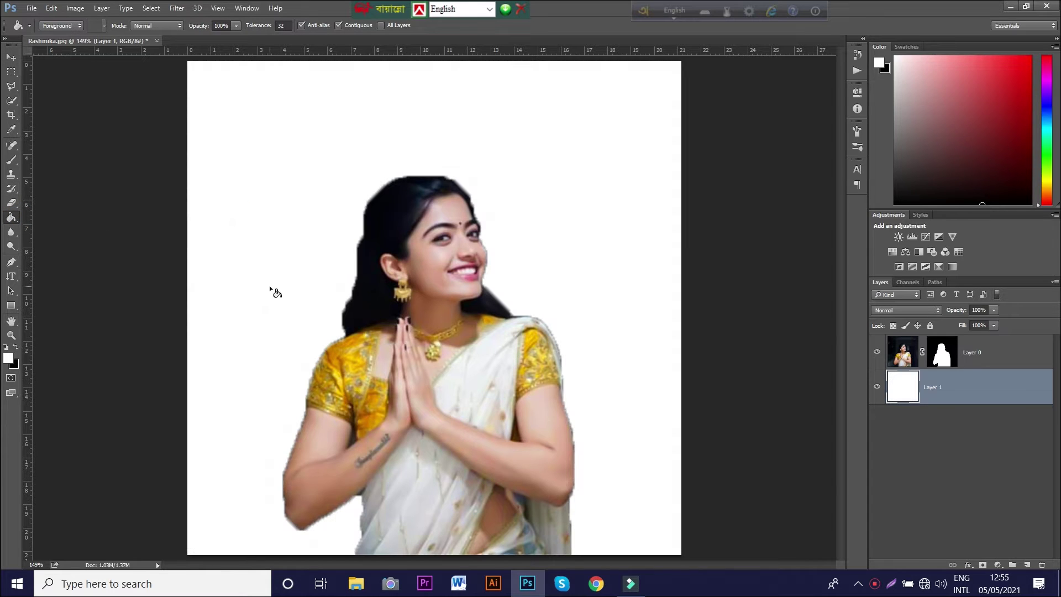
click(11, 56)
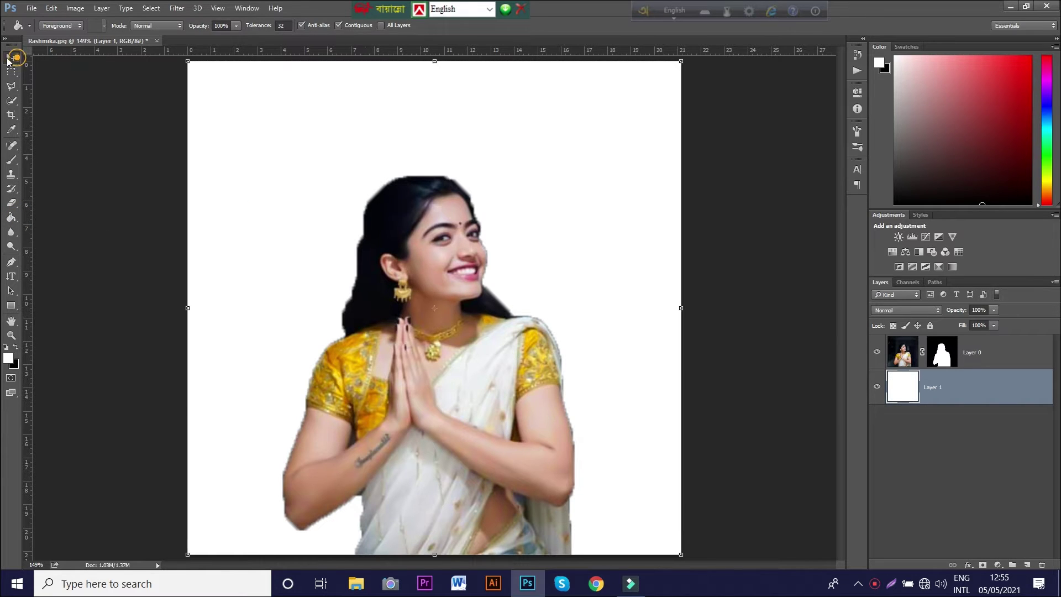
Step: Duplicate Layer 0 and move the copy to the bottom of the layer stack, below Layer 1
click(973, 357)
key(ctrl+j)
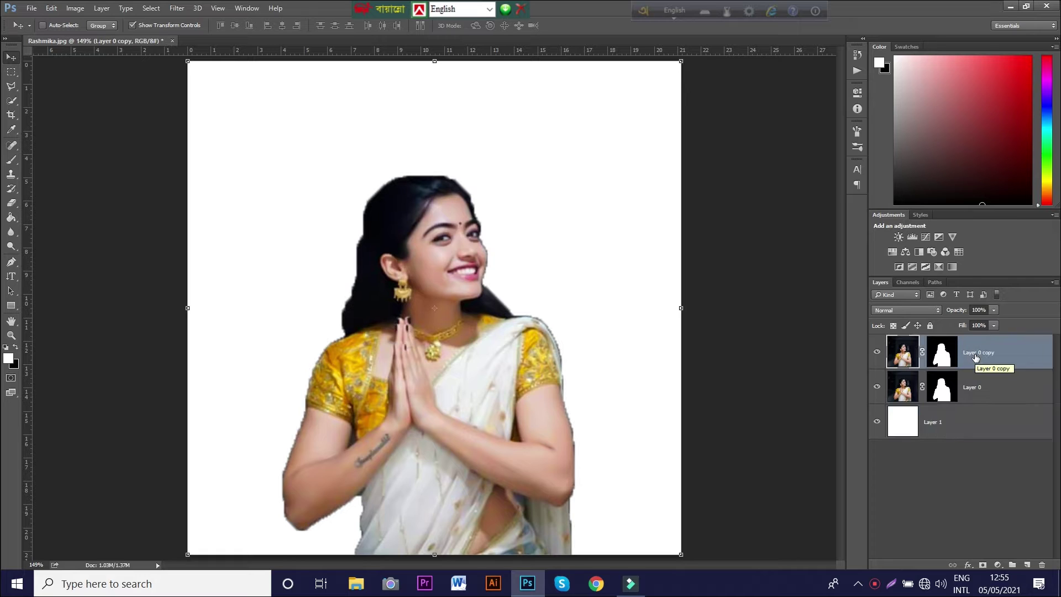
drag(994, 359, 989, 469)
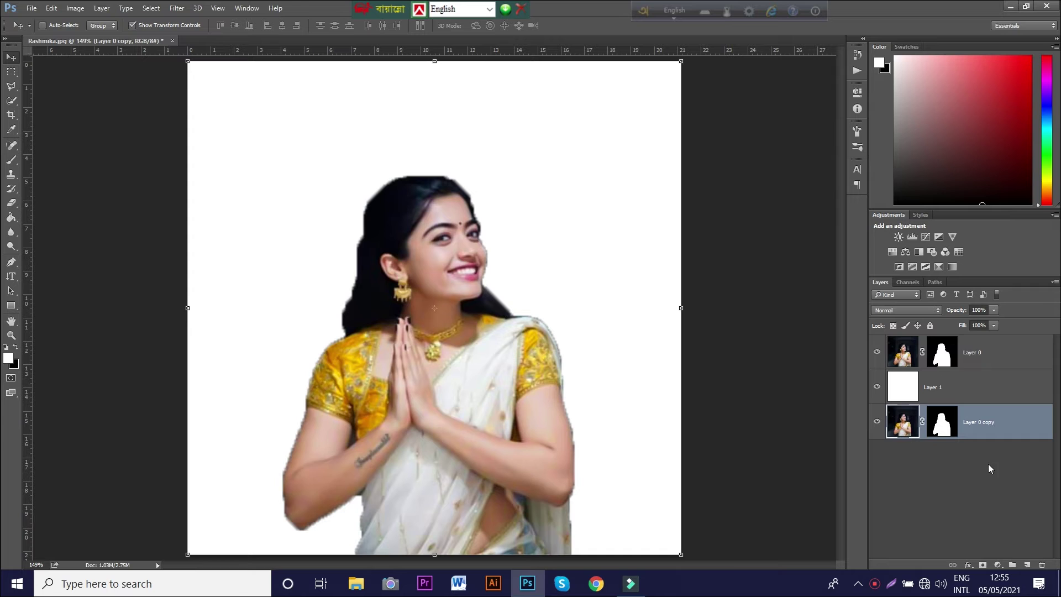
Step: Scale Layer 0 down to about 85.5% and shift the woman right until the layer meets the canvas's right edge
click(982, 354)
key(ctrl+t)
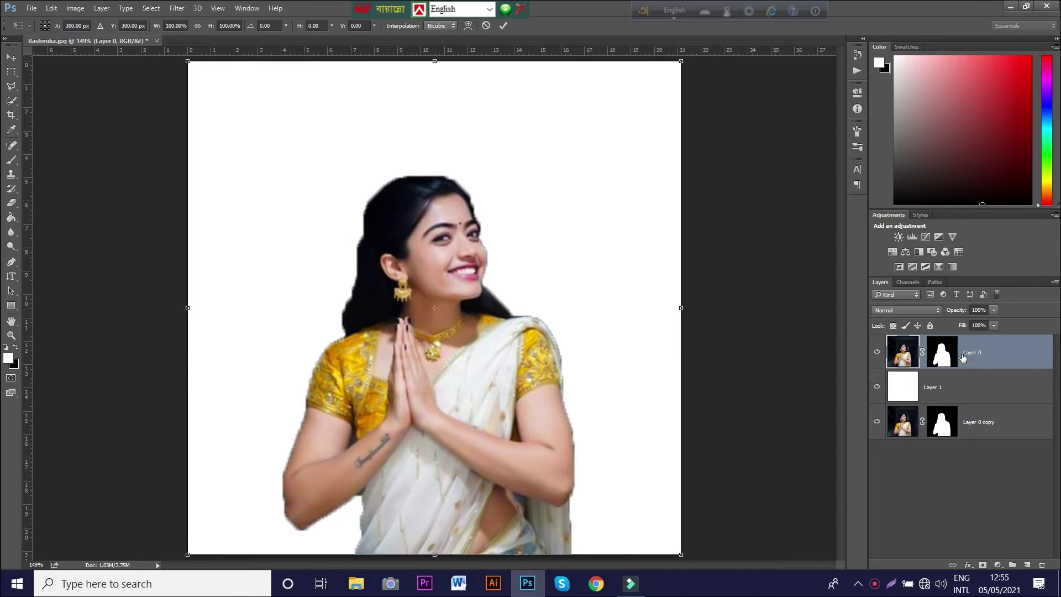
drag(680, 554, 645, 513)
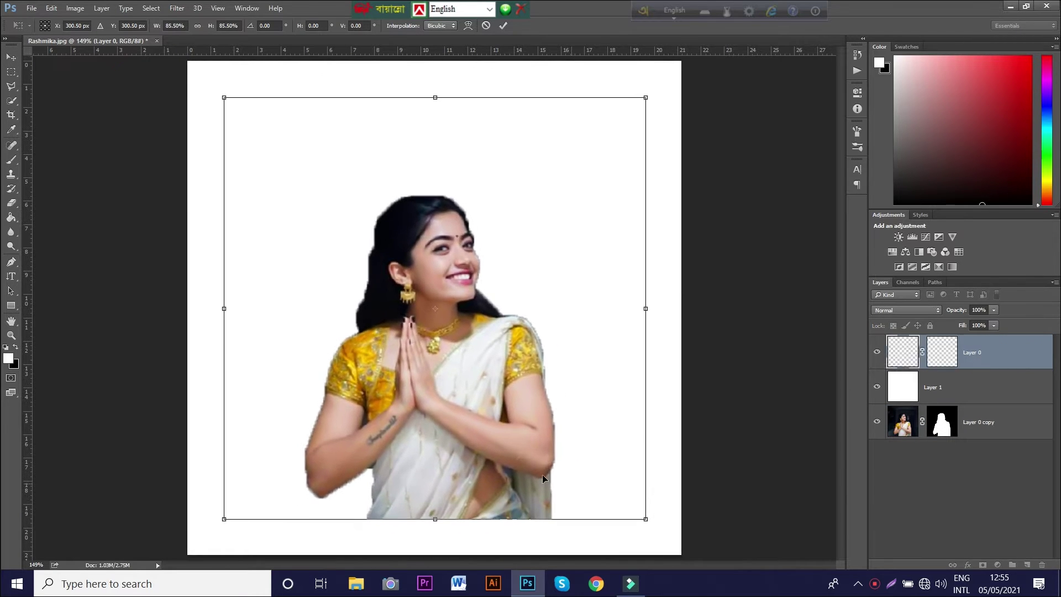
drag(517, 463, 553, 463)
key(Return)
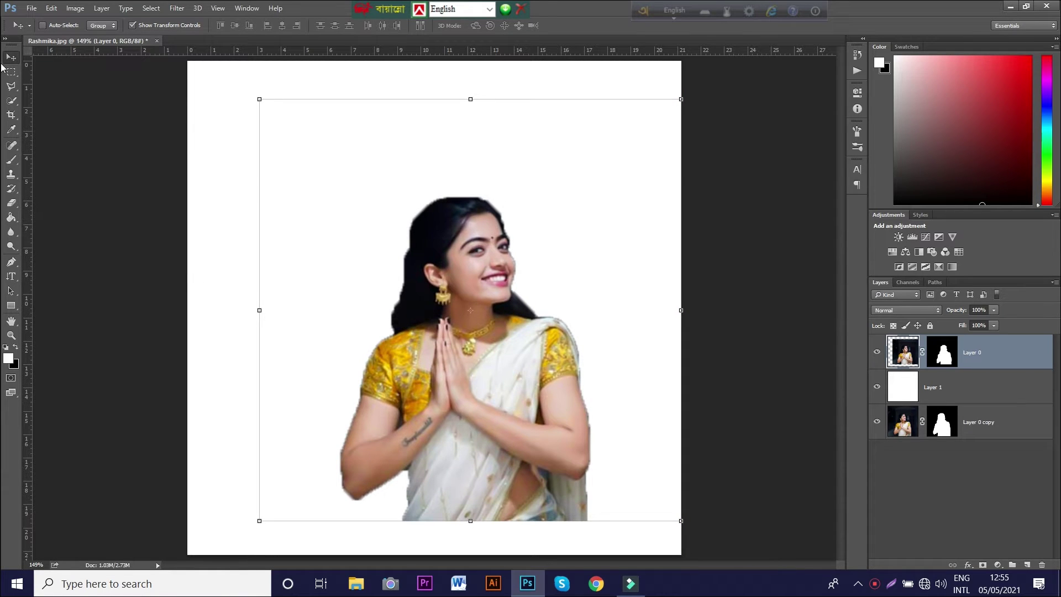
Step: Add the vertical text HOPE in 130 pt Rockwell Extra Bold and place it over the woman's arm on the image's left side
click(11, 276)
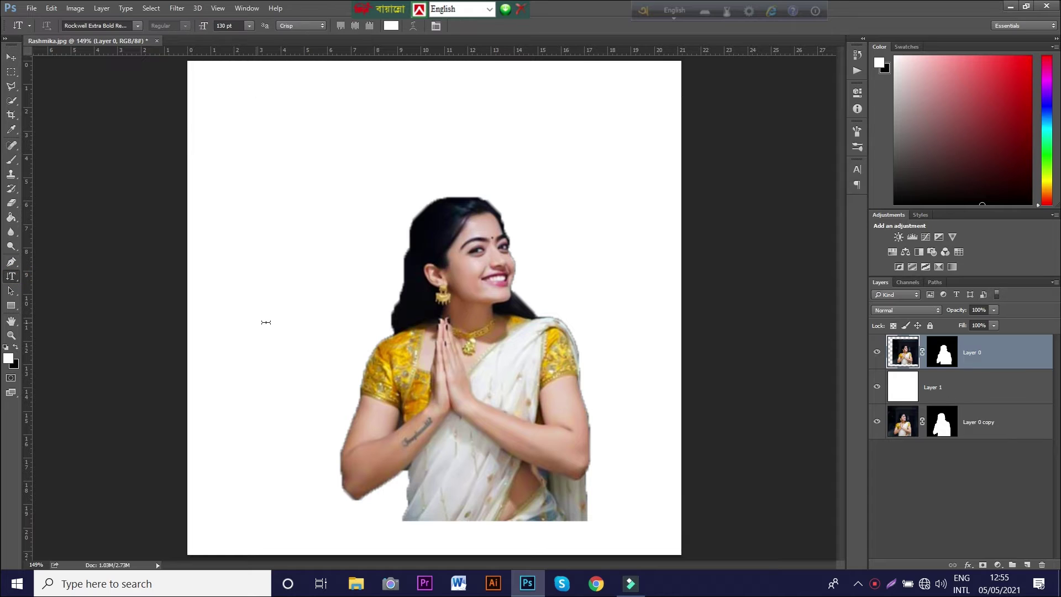
click(276, 313)
key(Return)
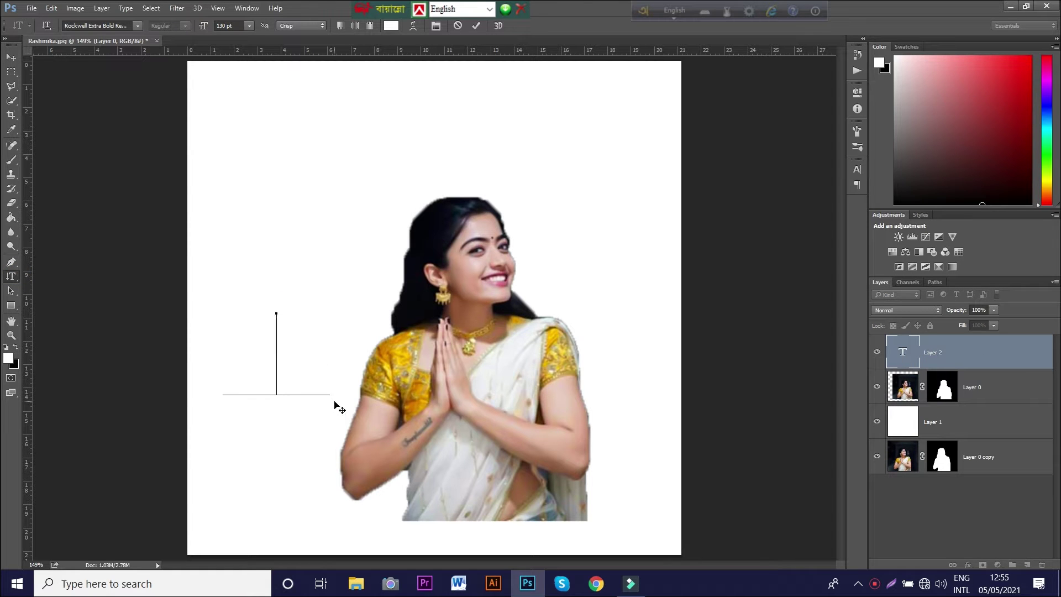
click(10, 57)
drag(286, 445, 403, 307)
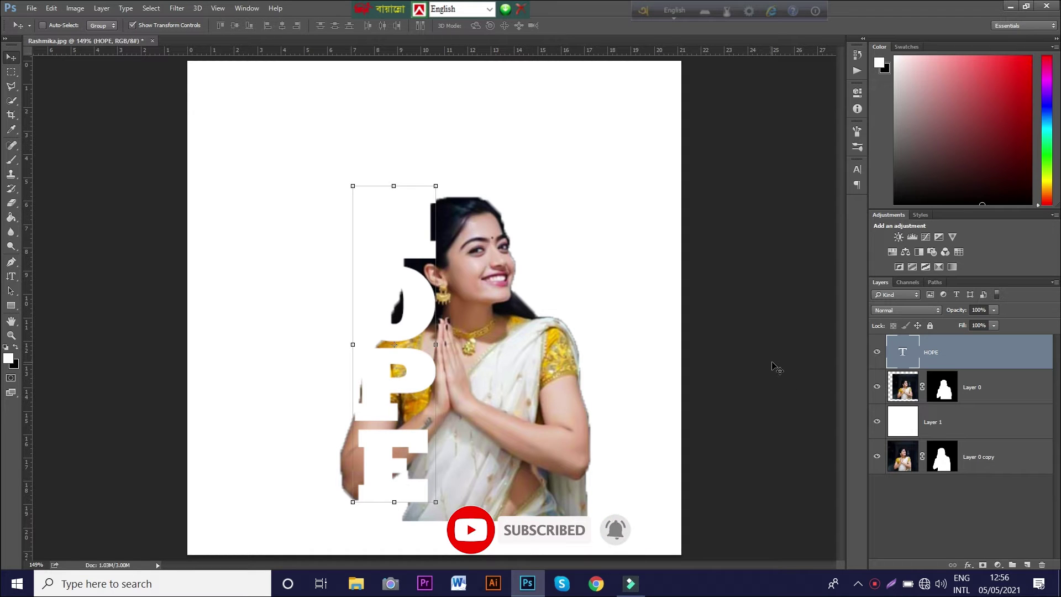
Step: Change the color of the HOPE text to black
double_click(903, 352)
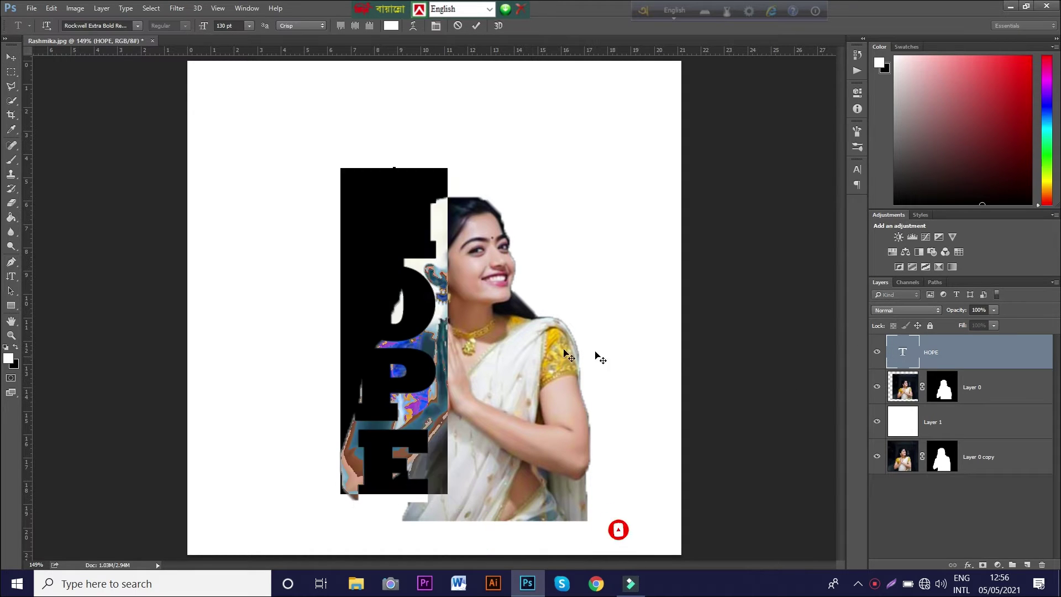
click(9, 357)
mouse_move(755, 372)
mouse_down()
mouse_move(808, 394)
mouse_move(821, 411)
mouse_up()
click(930, 260)
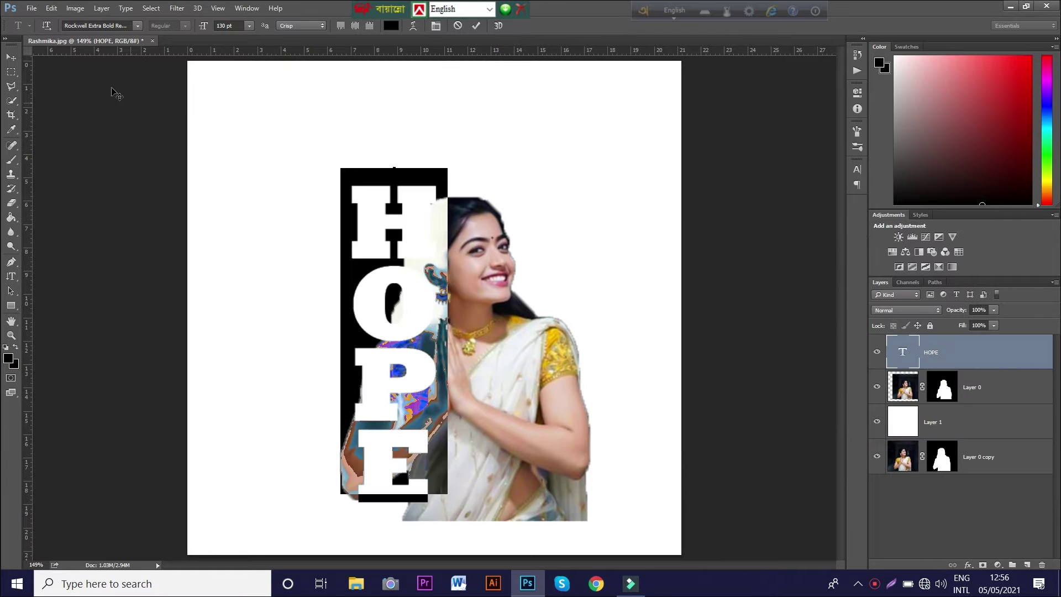
click(11, 57)
Step: Enlarge the HOPE text to about 114% and align its bottom with the lower edge of the woman's image
drag(414, 367, 414, 383)
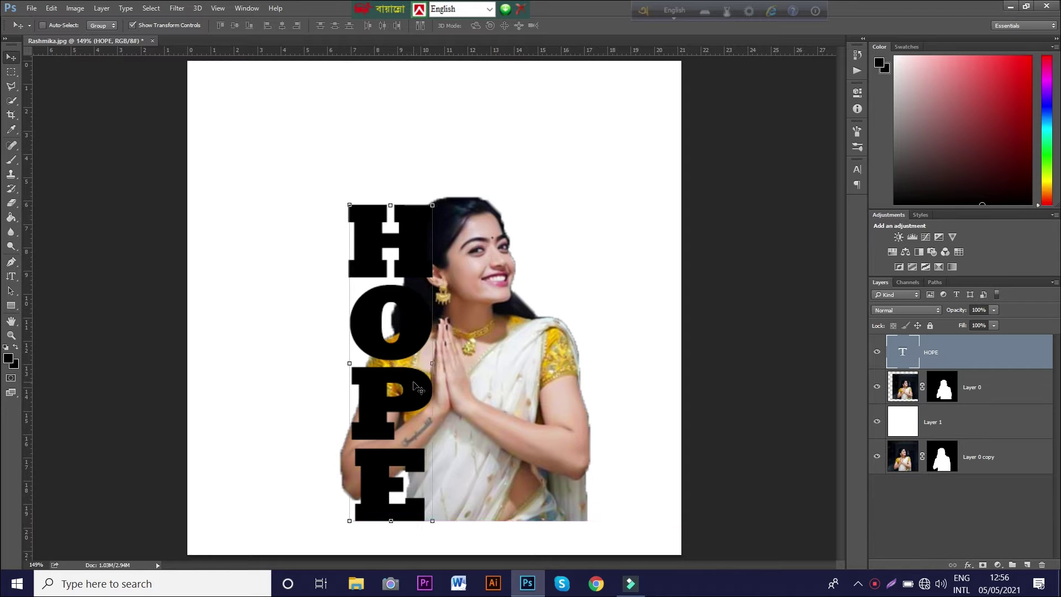
drag(433, 521, 451, 545)
drag(401, 507, 397, 493)
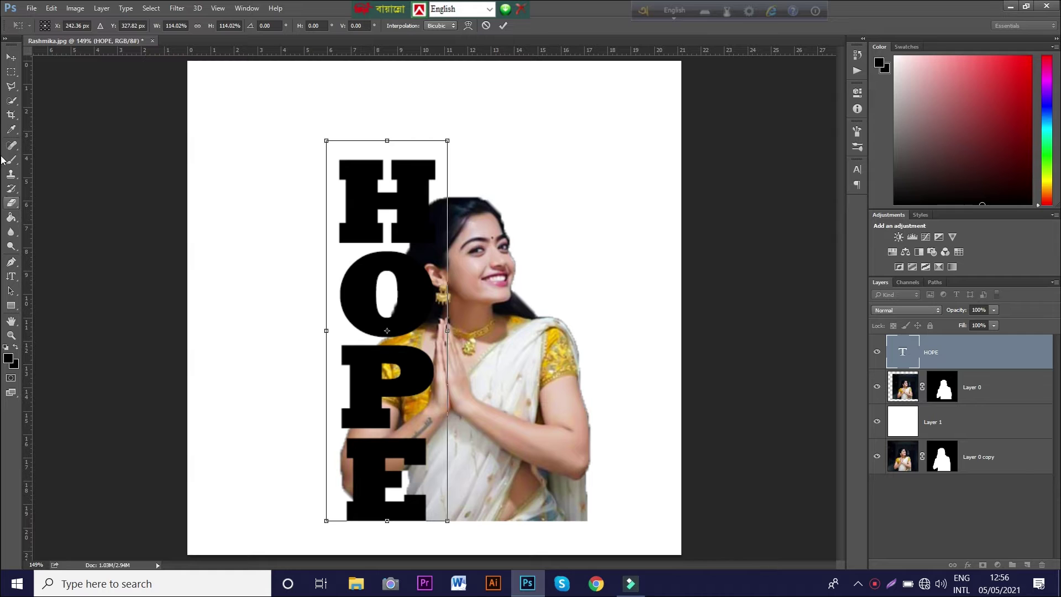
click(11, 57)
Step: Paint black on Layer 0's mask with a 35 px brush to hide the sleeve and arm outside the left of the HOPE letters
click(476, 222)
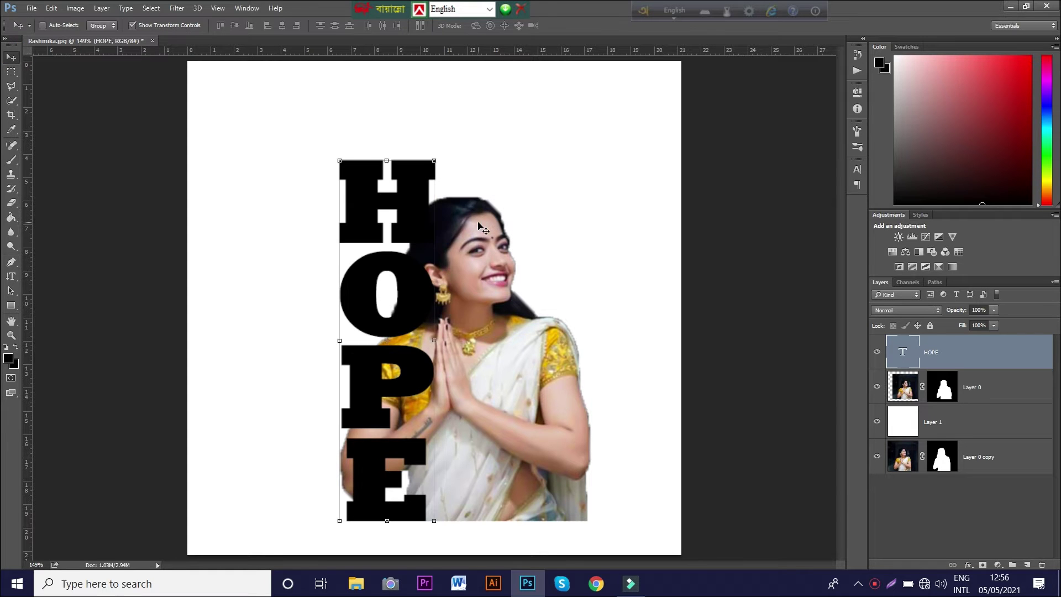
key(alt+bracketleft)
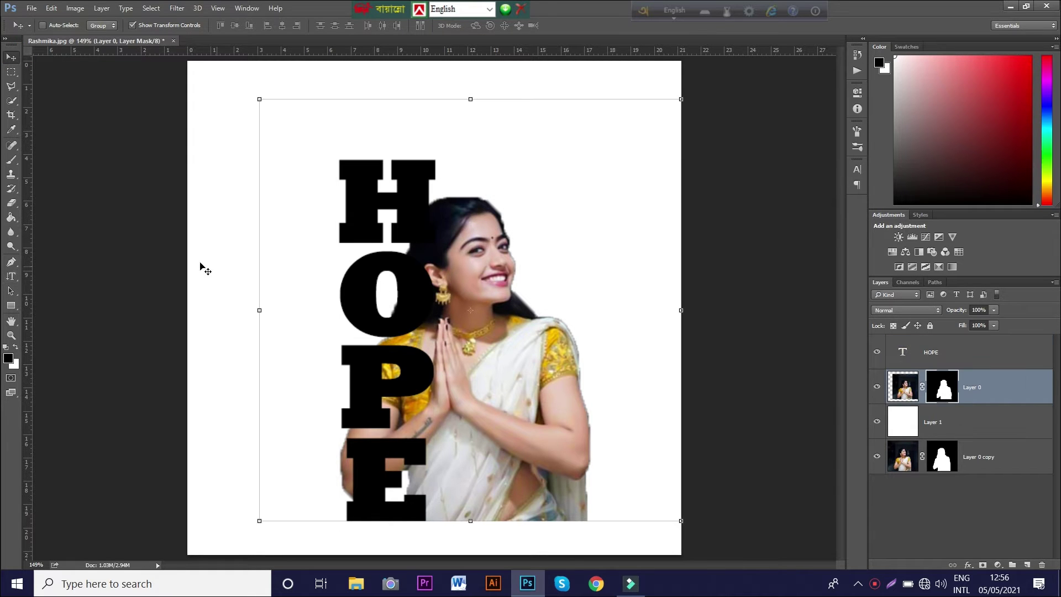
click(11, 159)
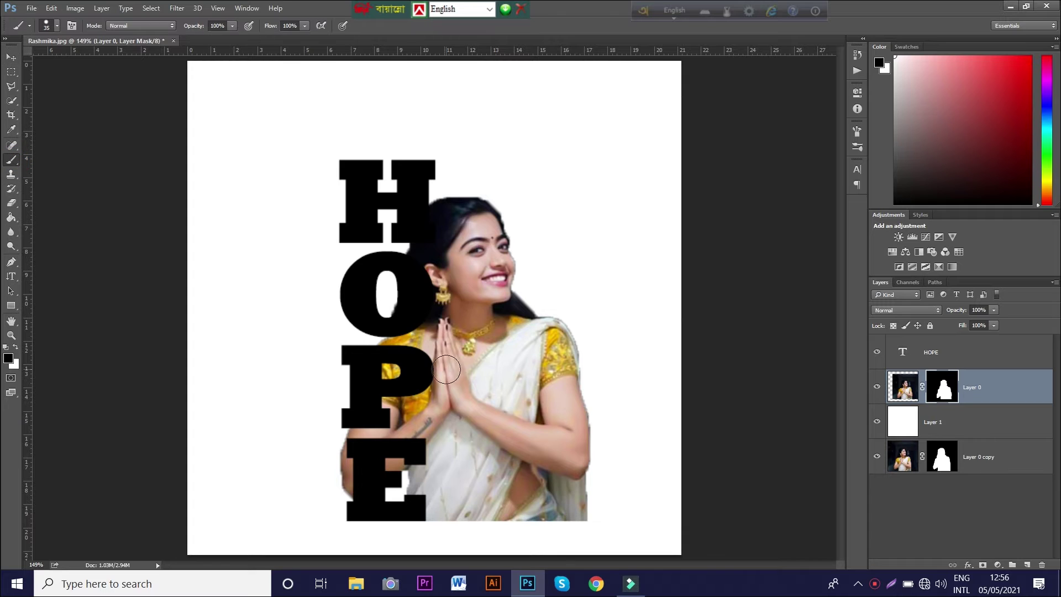
click(55, 25)
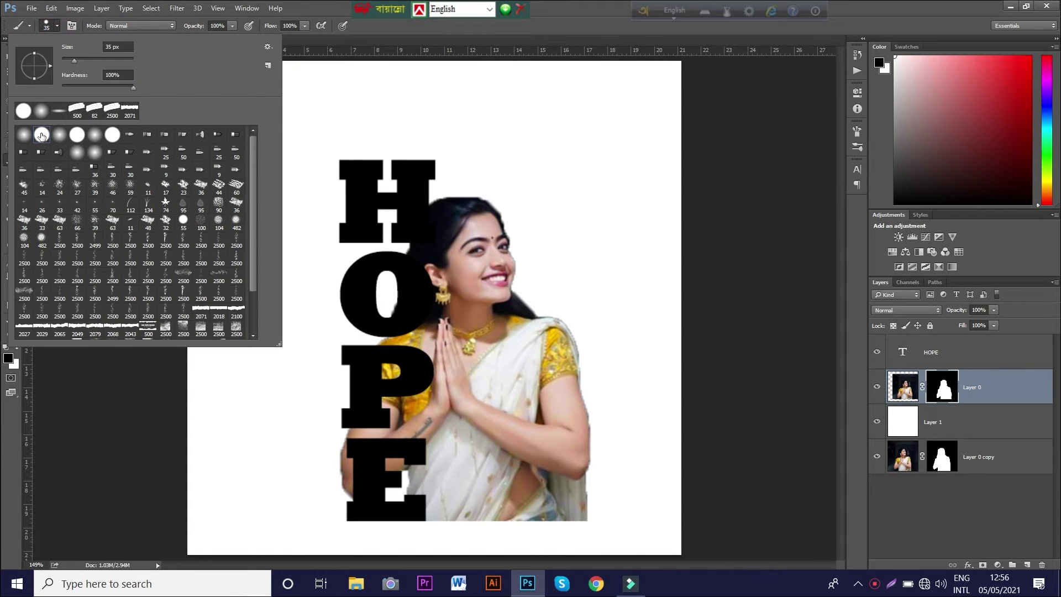
click(57, 27)
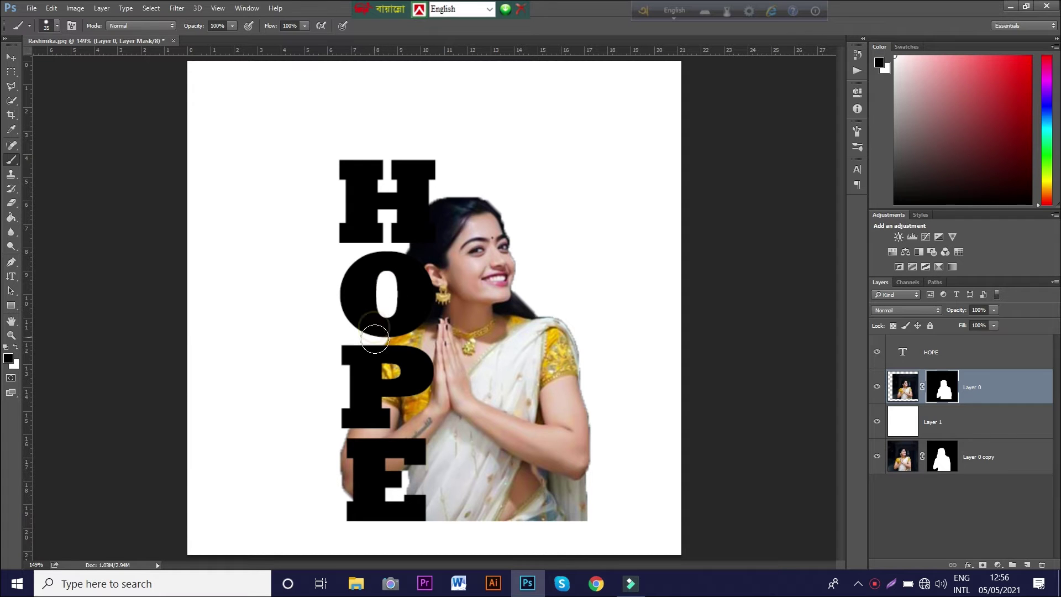
mouse_move(374, 338)
mouse_down()
mouse_move(394, 369)
mouse_move(351, 402)
mouse_move(342, 424)
mouse_move(342, 505)
mouse_move(344, 465)
mouse_move(364, 433)
mouse_move(344, 445)
mouse_move(357, 441)
mouse_move(367, 462)
mouse_move(297, 457)
mouse_move(387, 464)
mouse_move(386, 496)
mouse_move(386, 468)
mouse_up()
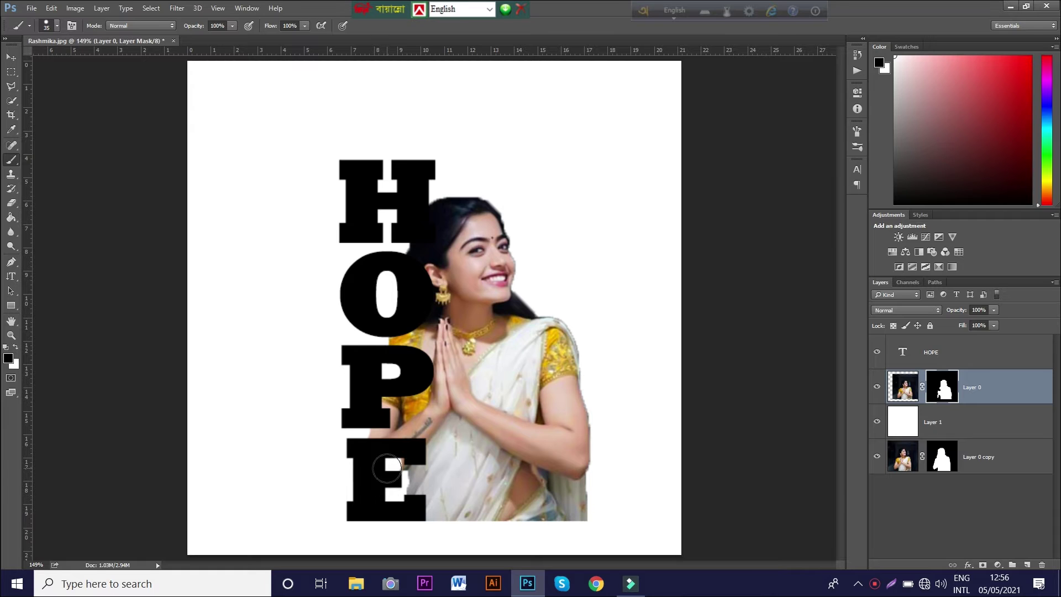
click(10, 58)
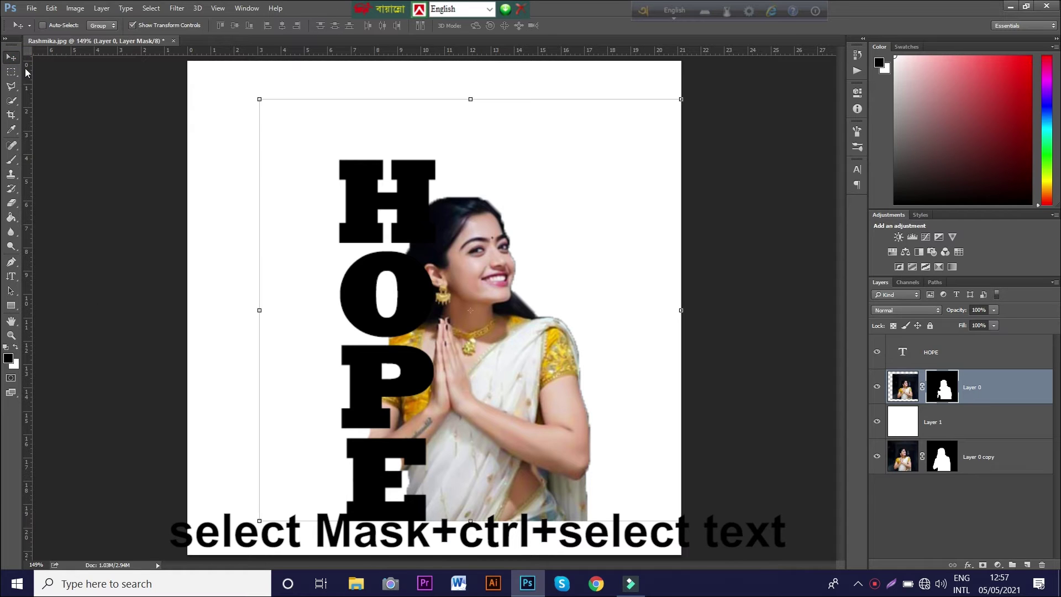
Step: Load the HOPE letters as a selection, expand it, fill it with black on Layer 0's mask, and target Layer 0 itself
ctrl+click(905, 356)
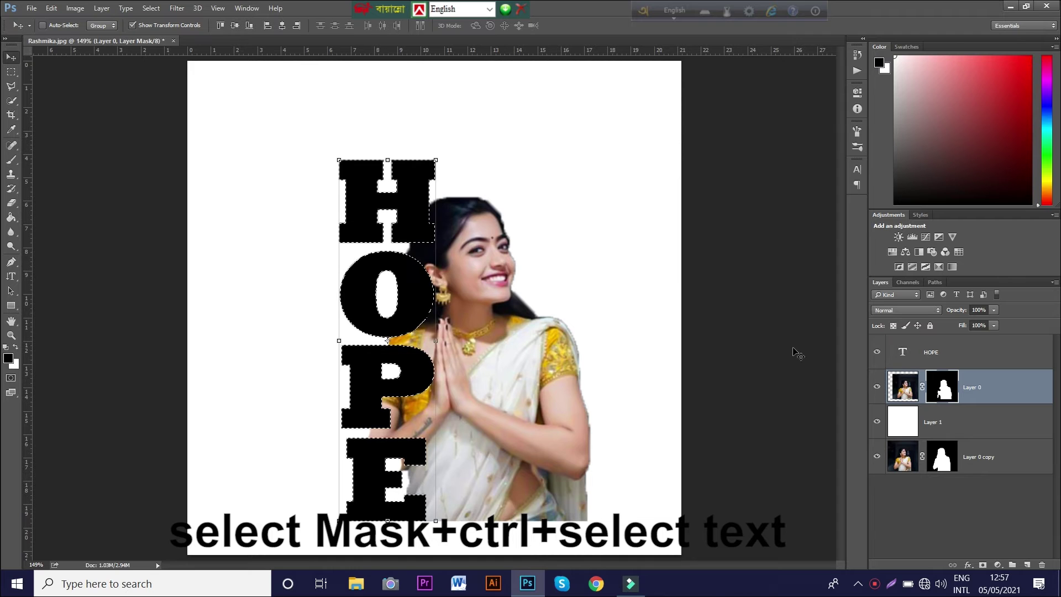
click(150, 8)
mouse_move(183, 157)
click(309, 176)
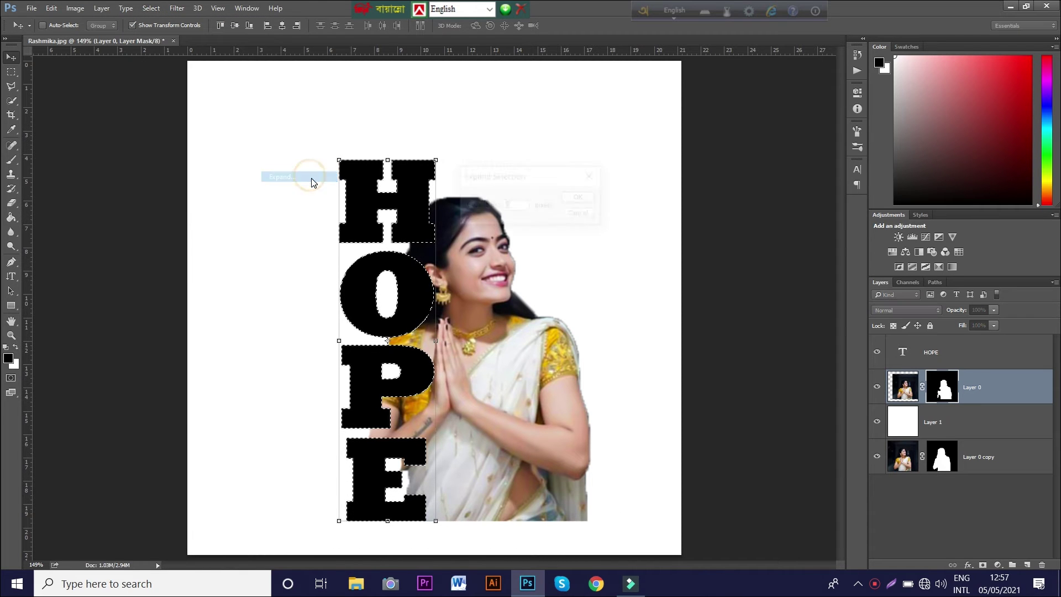
click(581, 198)
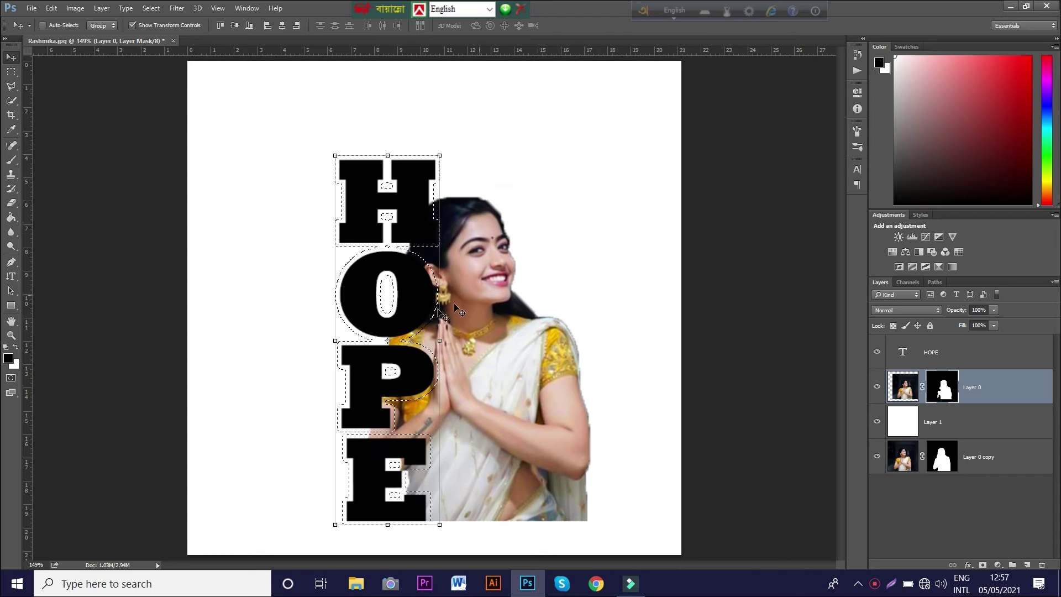
key(alt+BackSpace)
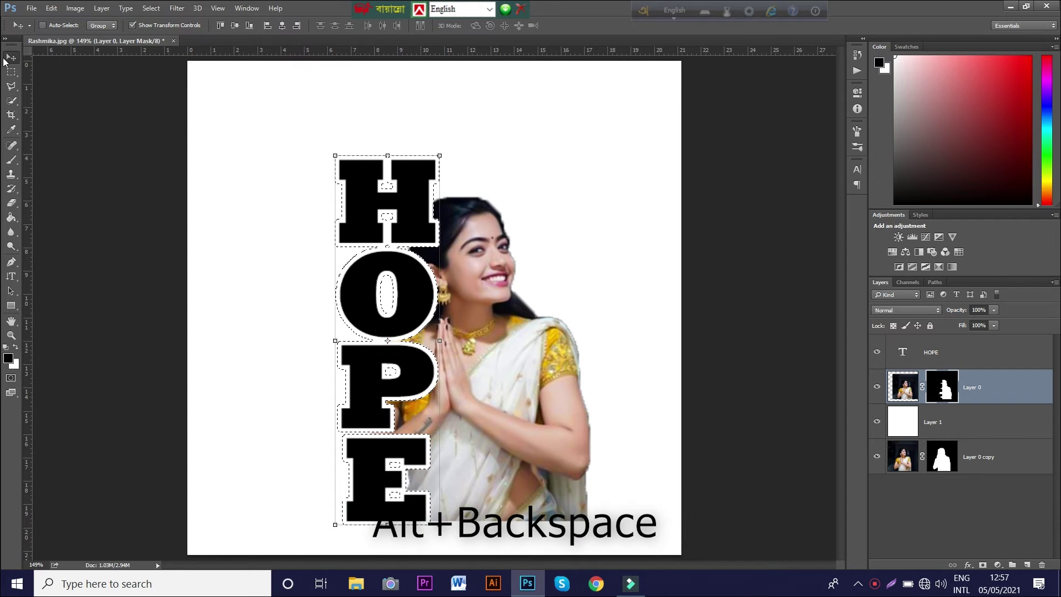
click(964, 352)
click(981, 393)
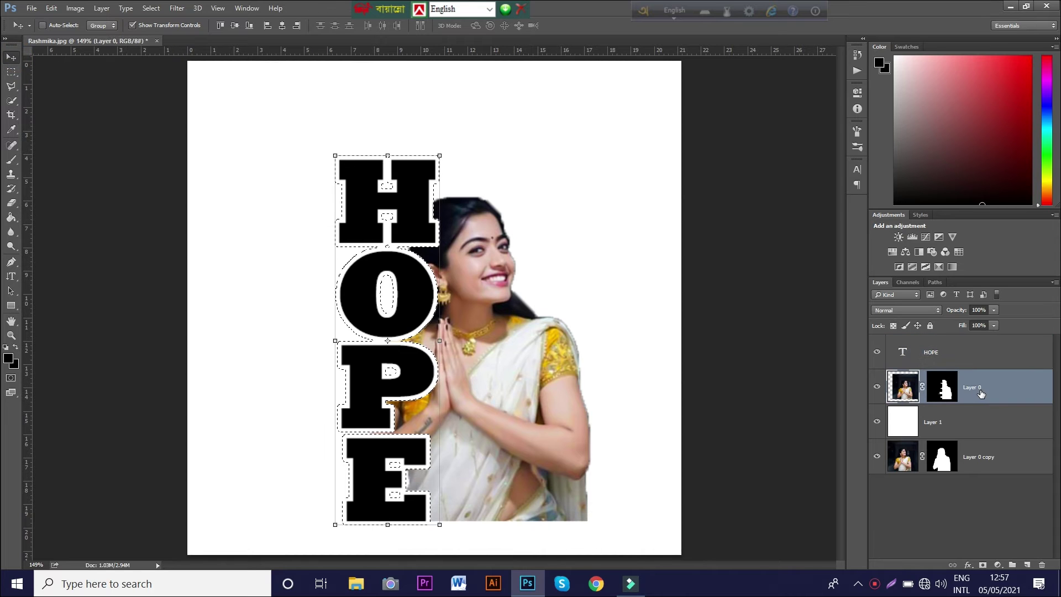
Step: Duplicate Layer 0 with its mask and place the copy above the HOPE text layer
right_click(986, 395)
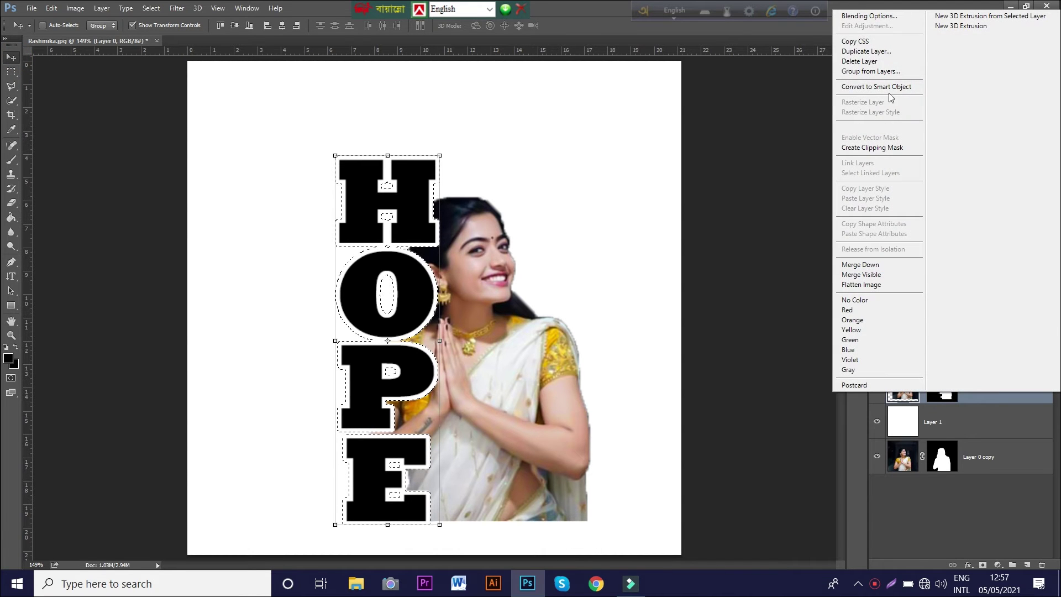
click(862, 50)
key(Return)
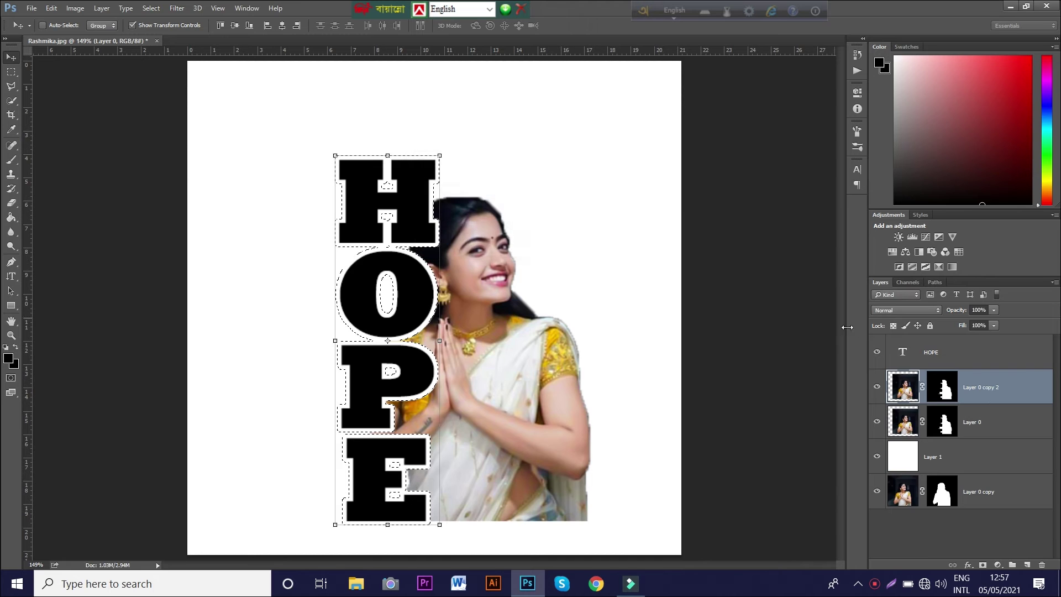
drag(993, 396, 978, 362)
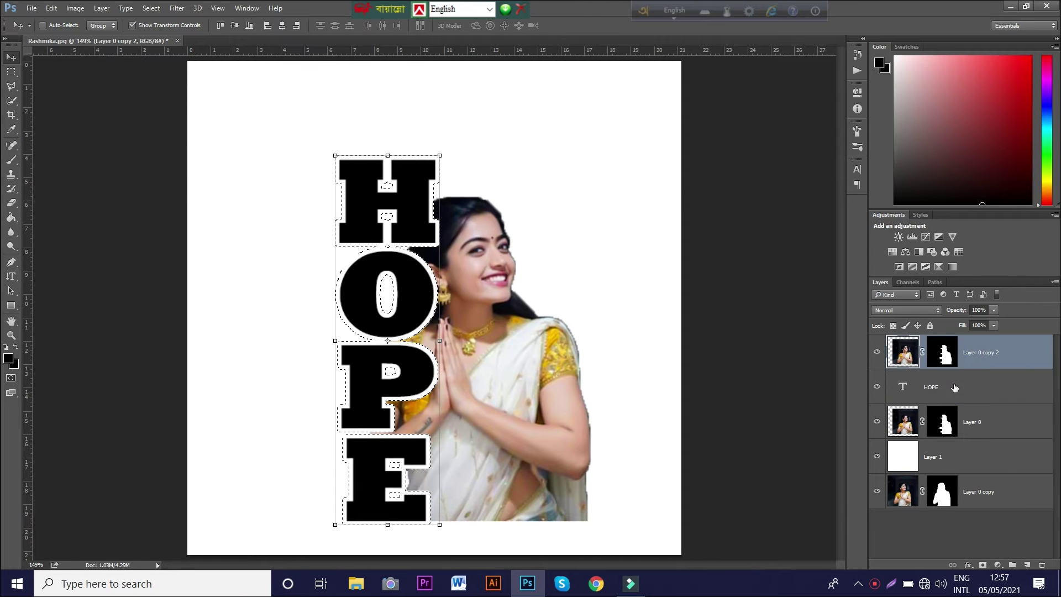
Step: Delete the mask of Layer 0 copy 2, clear the selection, and clip the photo to the HOPE text with a clipping mask
click(946, 354)
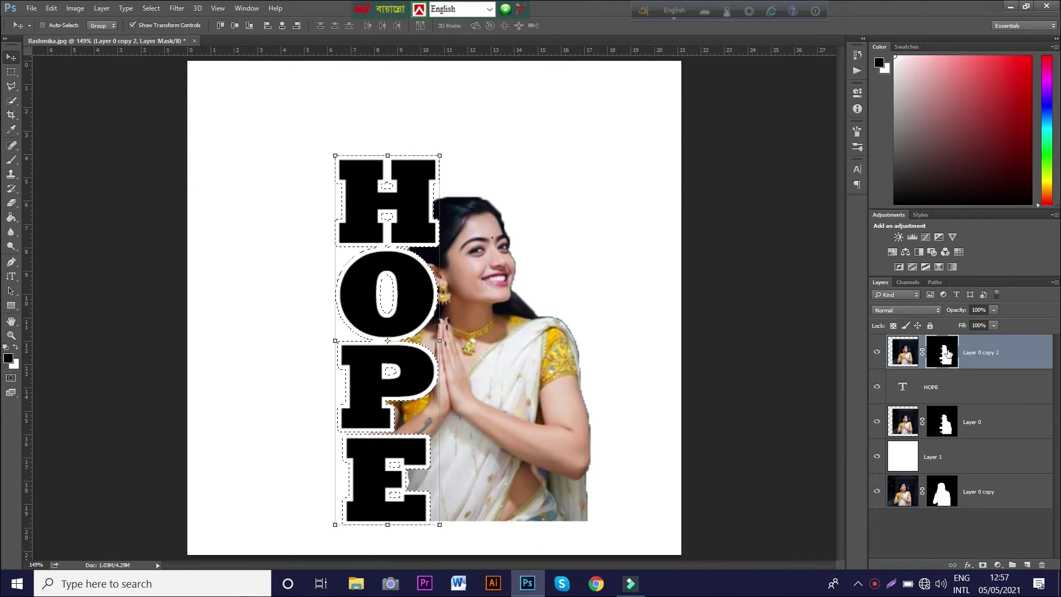
right_click(947, 354)
click(958, 372)
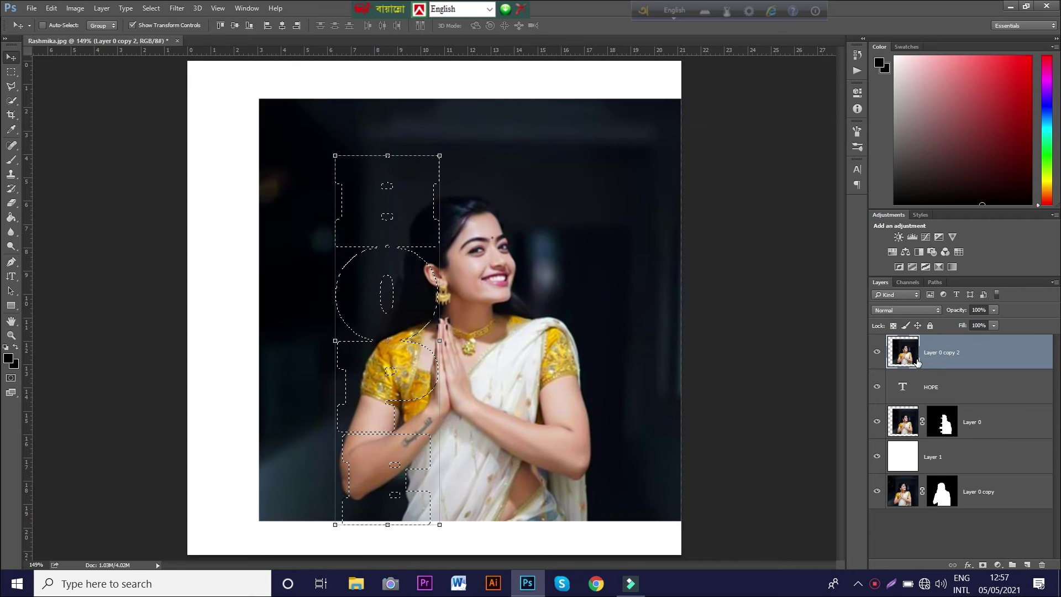
key(ctrl+d)
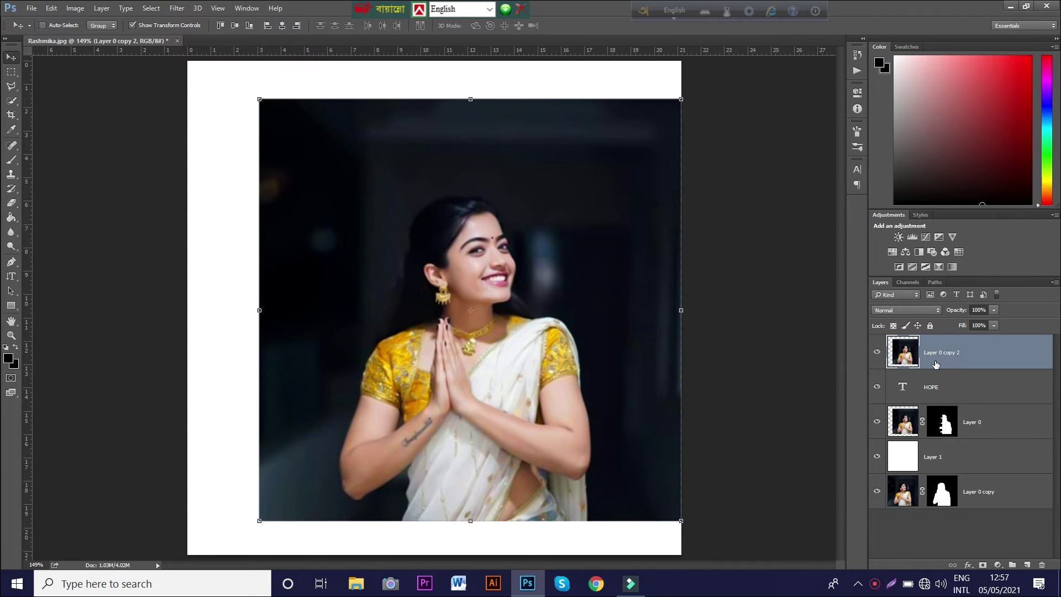
right_click(934, 362)
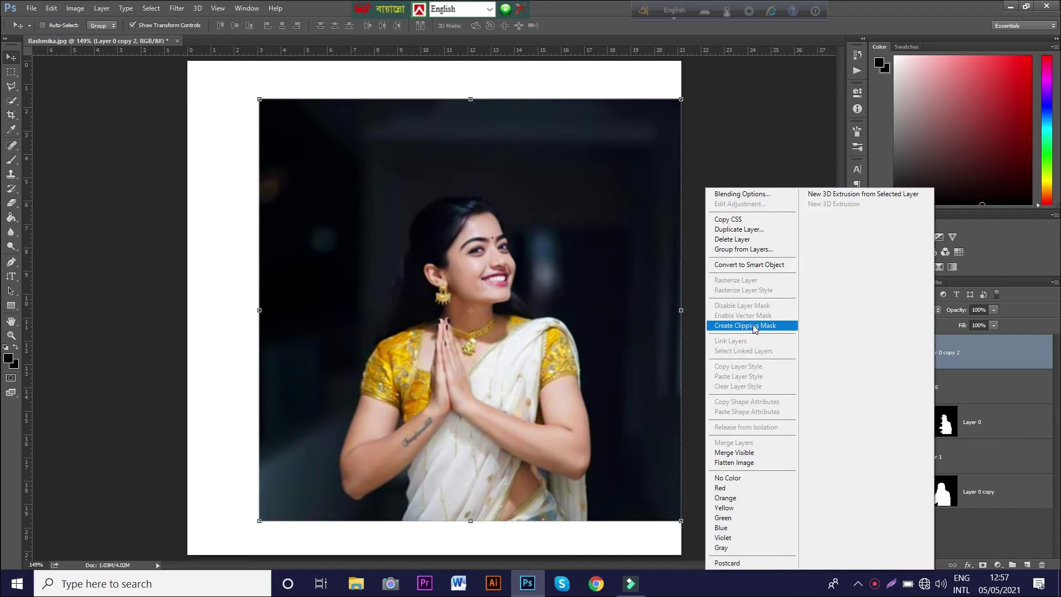
click(746, 326)
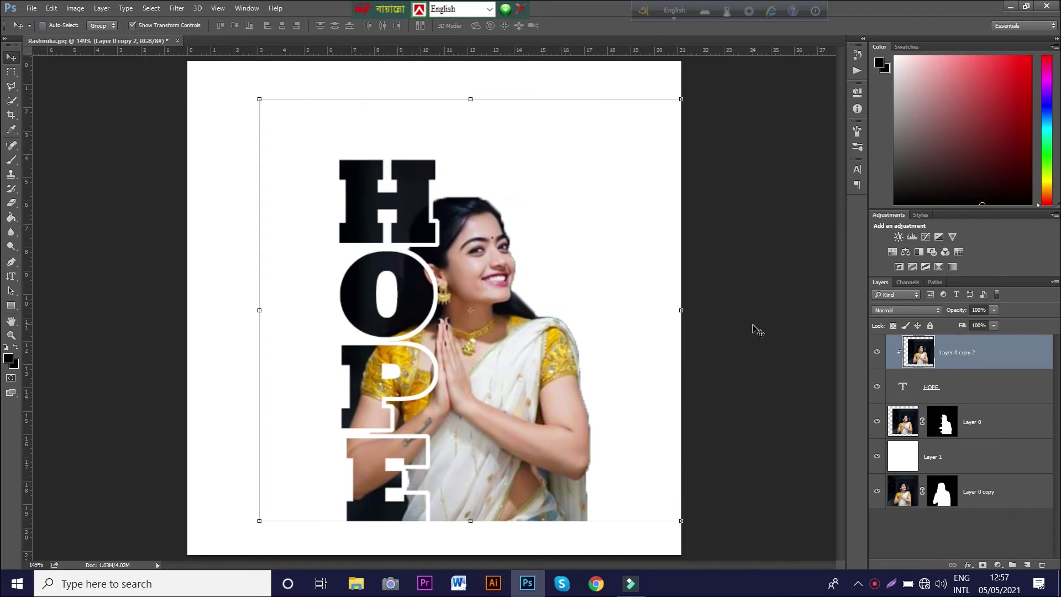
Step: Add a Vibrance adjustment layer above Layer 0 copy 2 with Vibrance +22 and Saturation +21
click(934, 389)
click(946, 367)
click(997, 564)
click(1000, 443)
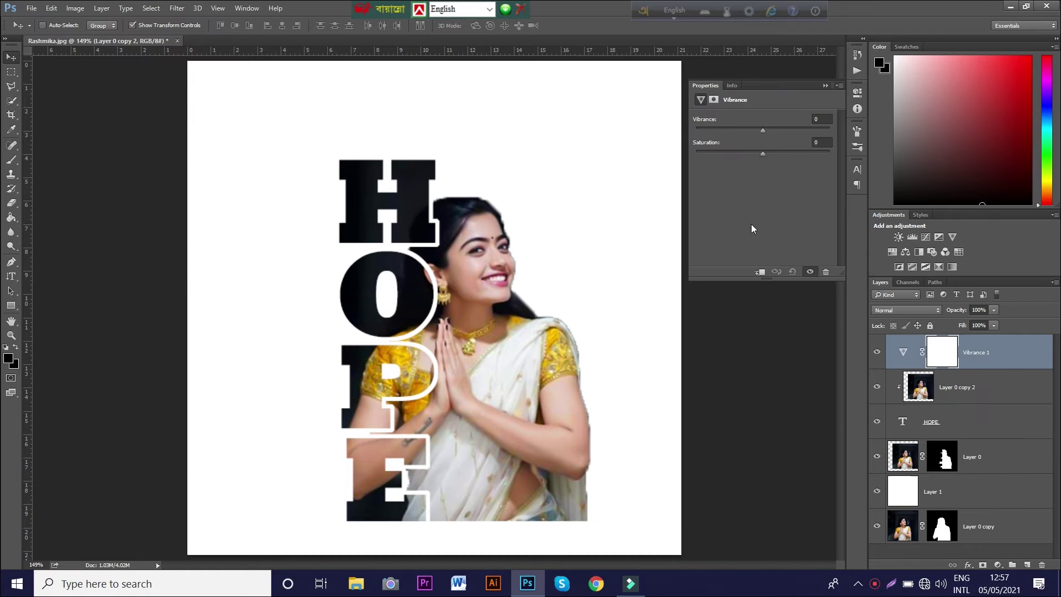
drag(764, 129, 771, 153)
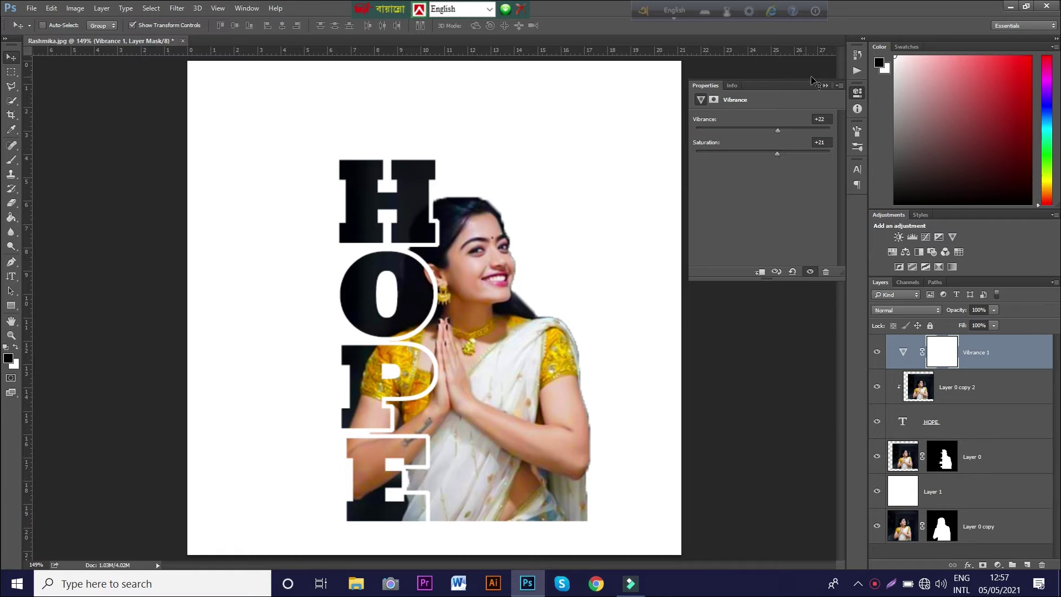
click(825, 85)
Step: Group the layers from Vibrance 1 down to Layer 0 and merge the group into a single layer
click(12, 57)
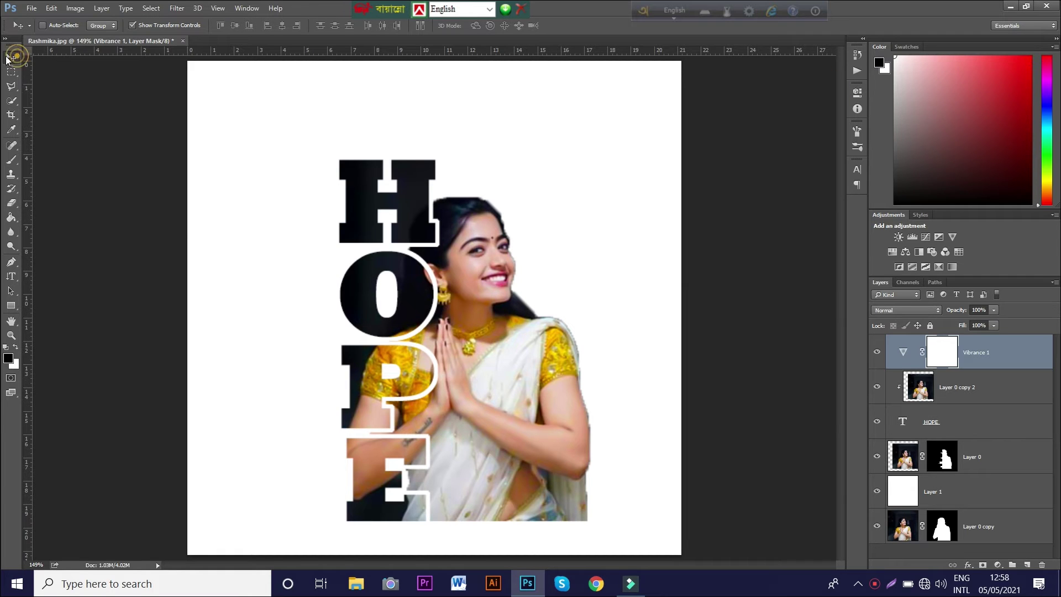
shift+click(993, 462)
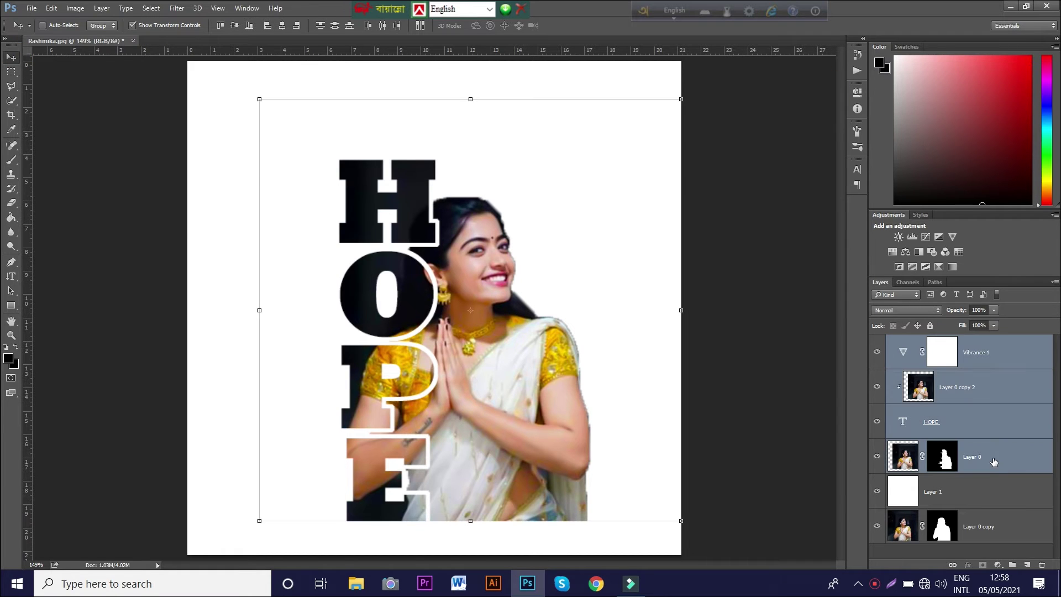
key(ctrl+g)
right_click(920, 342)
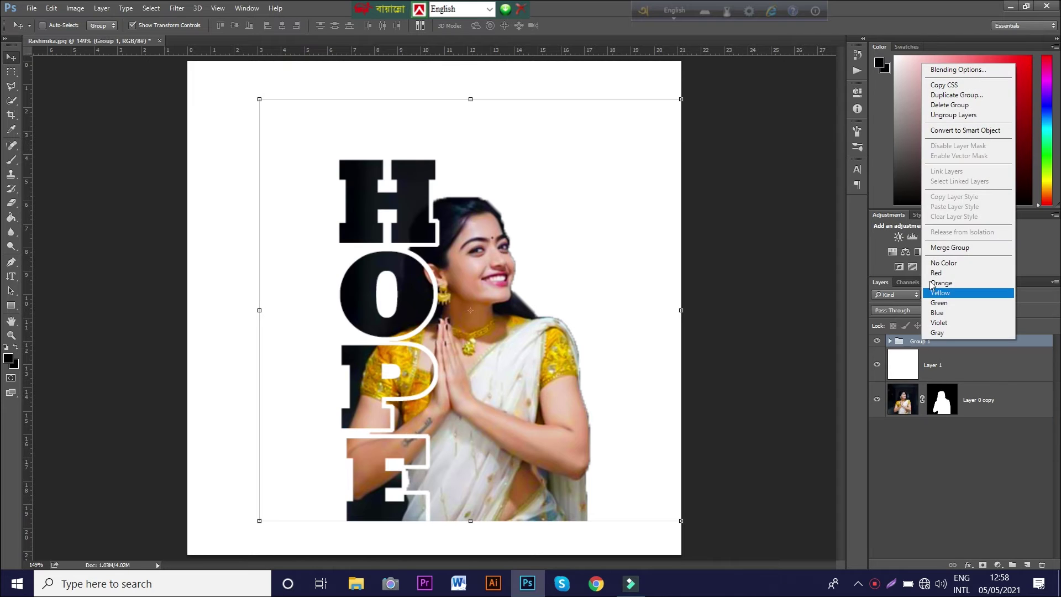
click(964, 246)
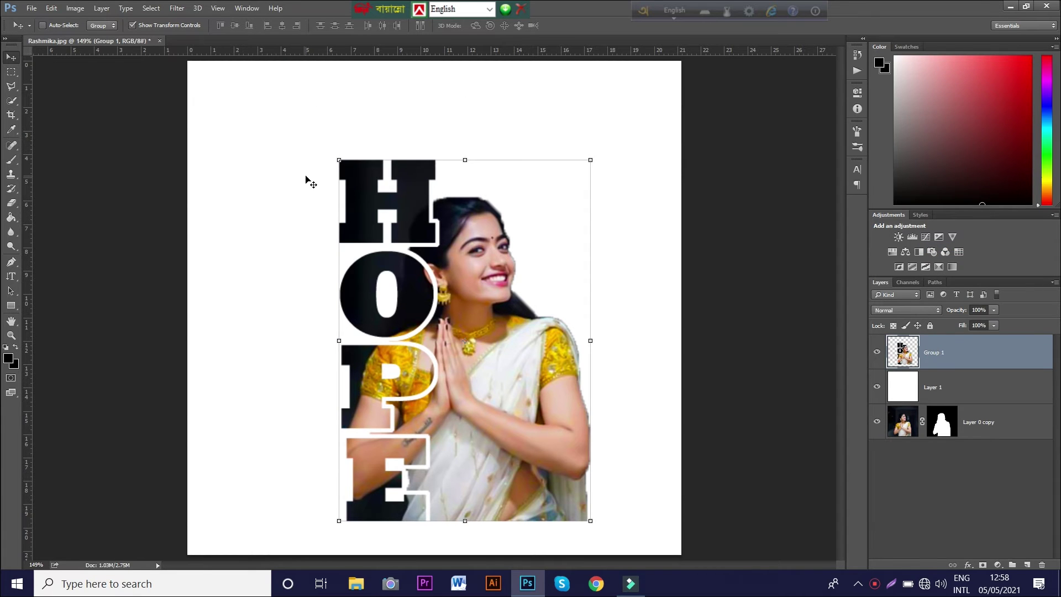
Step: Create a new document with the preset settings and bring the merged HOPE portrait into its right half
key(ctrl+n)
key(Return)
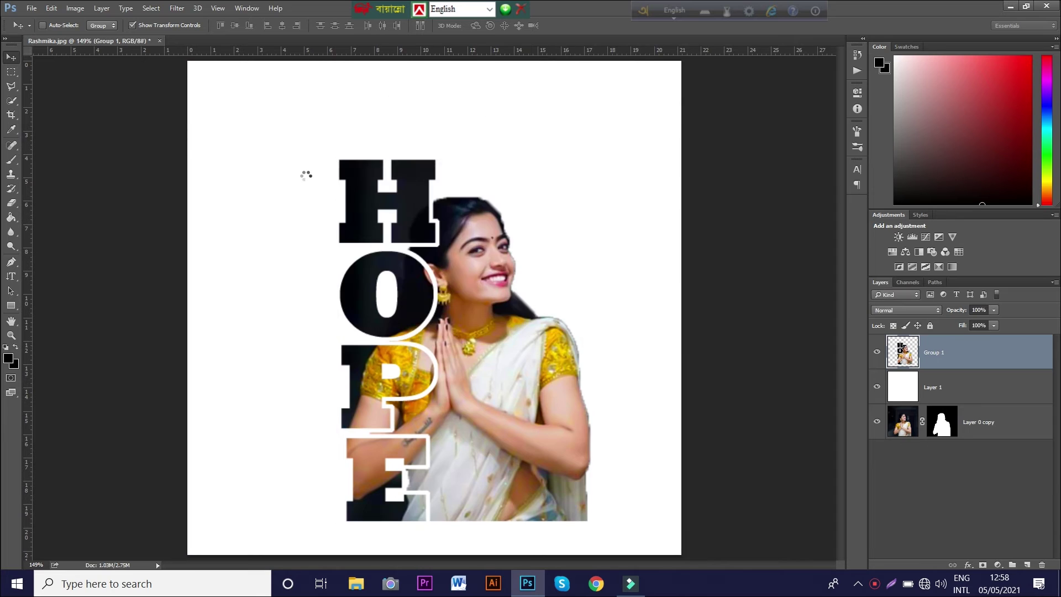
key(ctrl+Tab)
drag(455, 345, 540, 339)
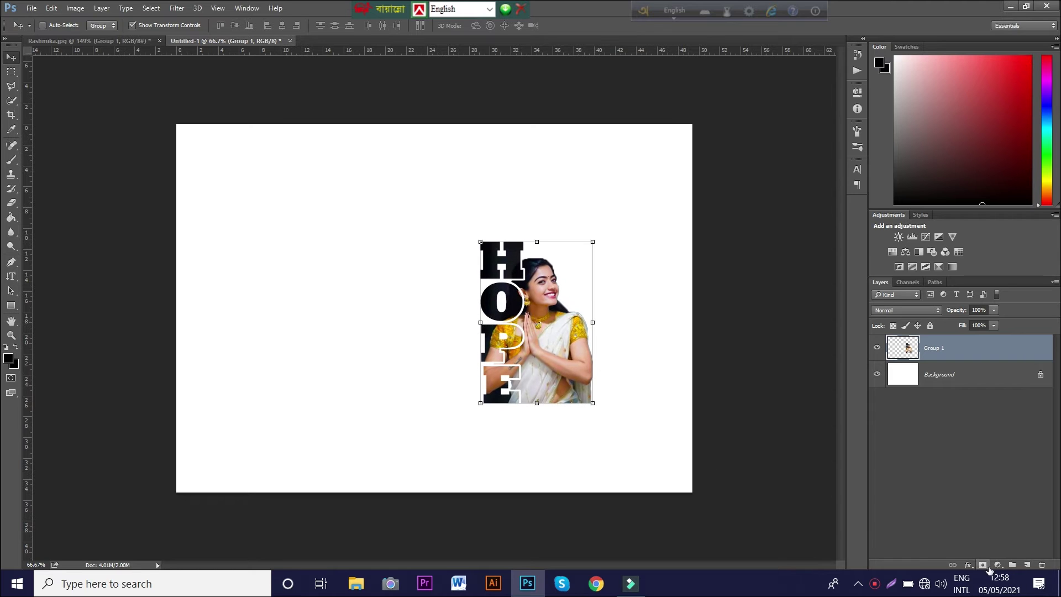
Step: Add a white (#ffffff) Solid Color fill layer directly above the Background layer
click(948, 376)
click(998, 565)
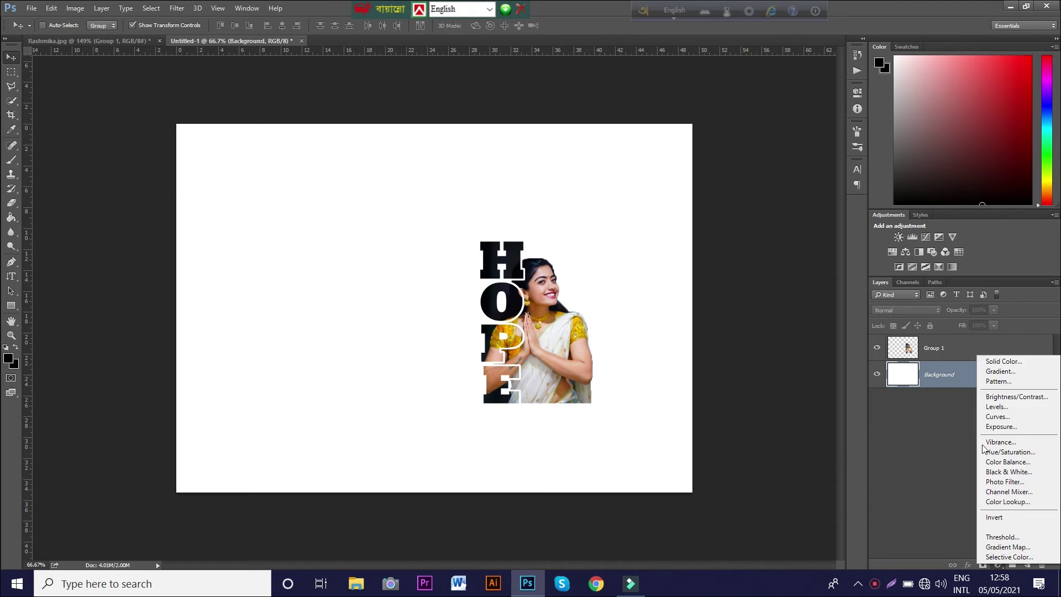
click(997, 366)
click(678, 268)
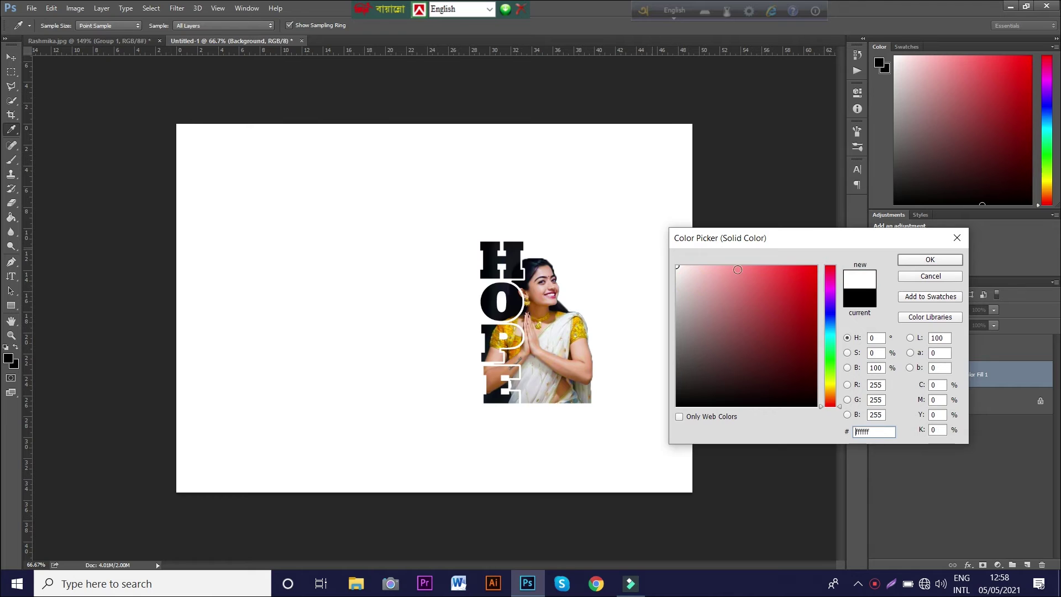
click(927, 260)
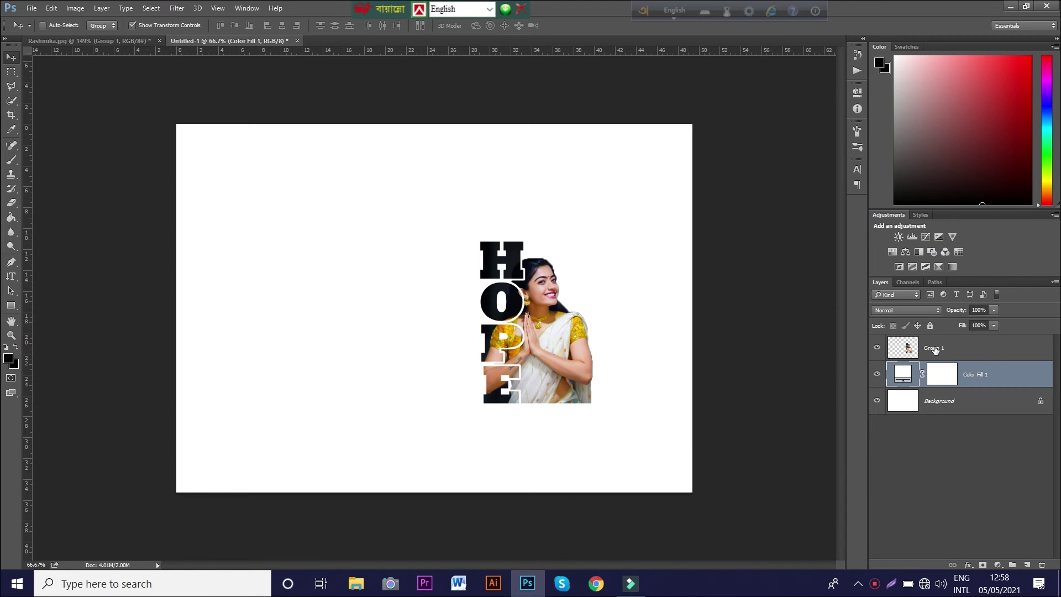
Step: Enlarge the merged HOPE portrait proportionally in the right half of the canvas
click(934, 350)
click(594, 404)
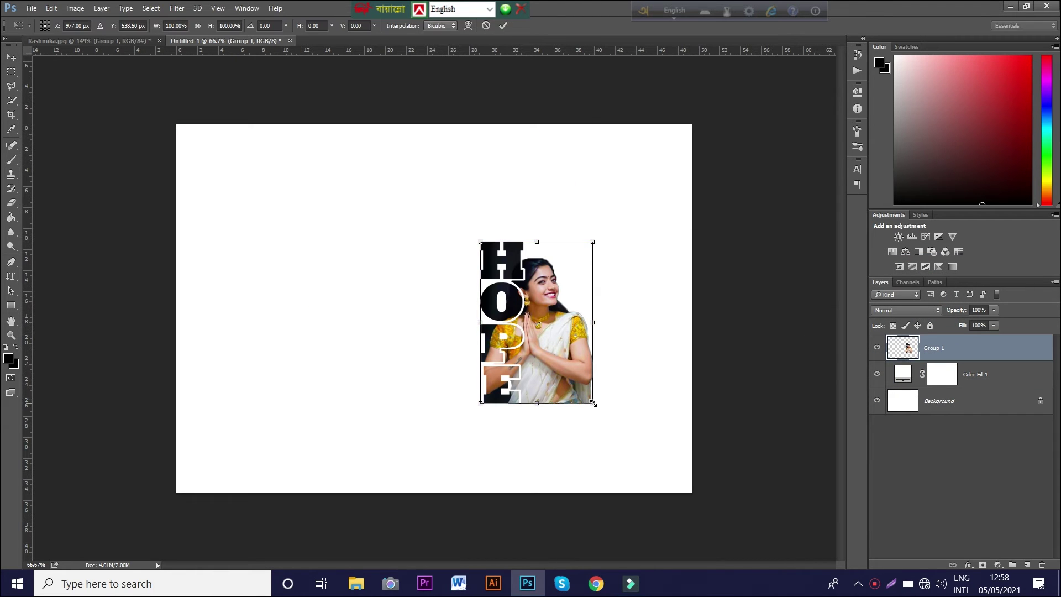
mouse_move(593, 404)
mouse_down()
mouse_move(615, 436)
mouse_move(588, 399)
mouse_up()
key(Return)
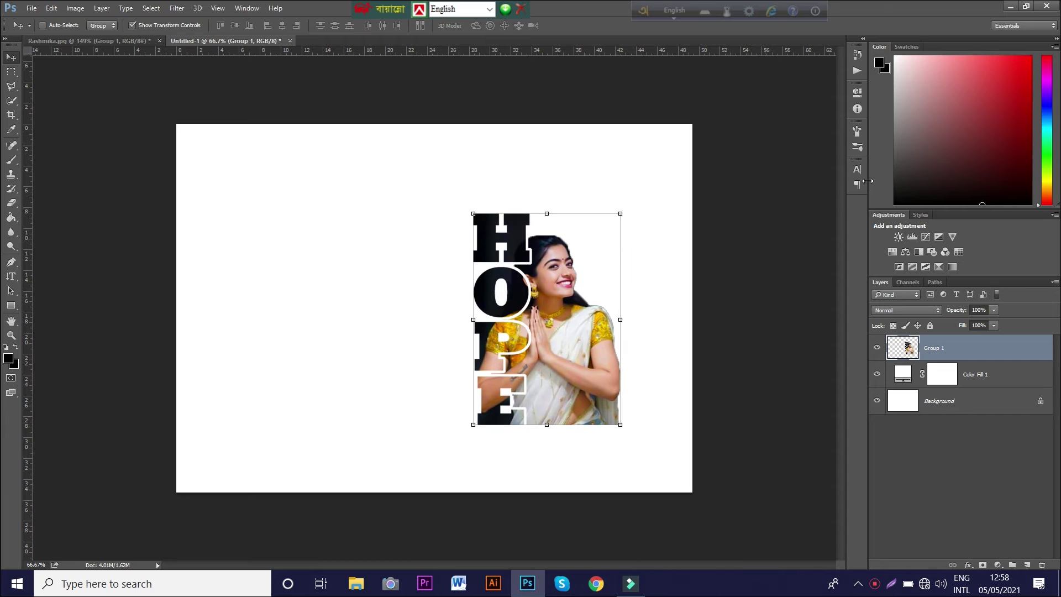
Step: Add the horizontal text "rashmika mandanna" from the left side of the canvas, taking the wording from the desktop text document New Text Document (2)
click(10, 276)
click(49, 275)
click(202, 265)
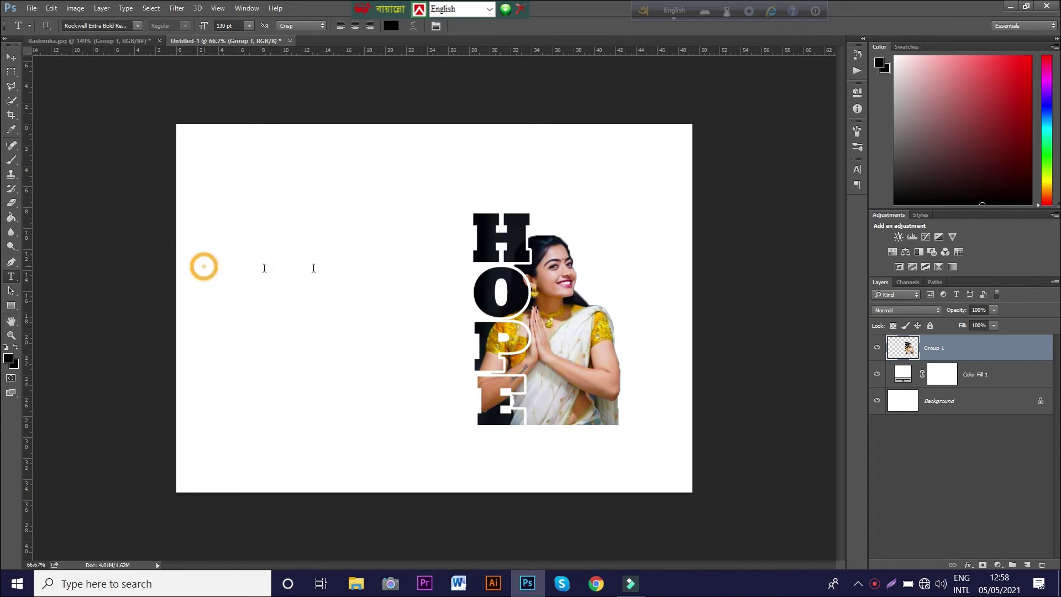
click(1010, 5)
double_click(1024, 24)
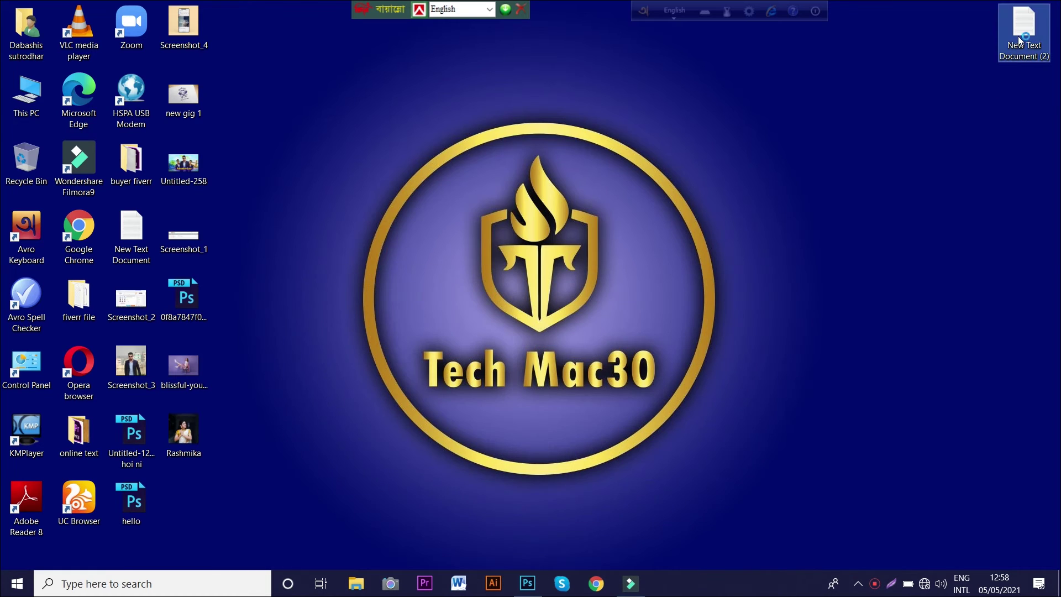
drag(199, 167, 297, 166)
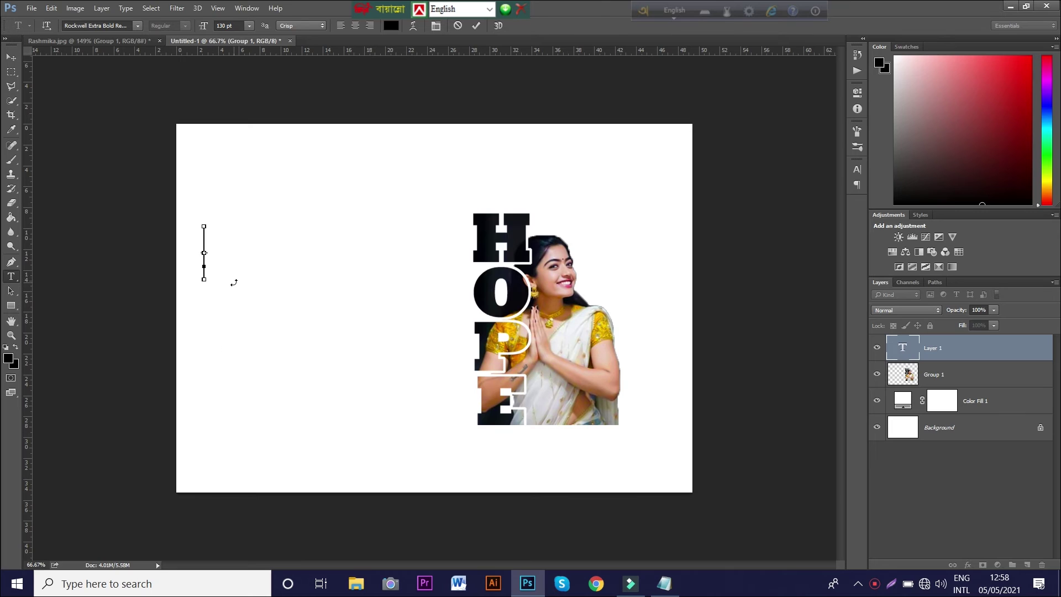
text(rashmikamandanna)
click(12, 57)
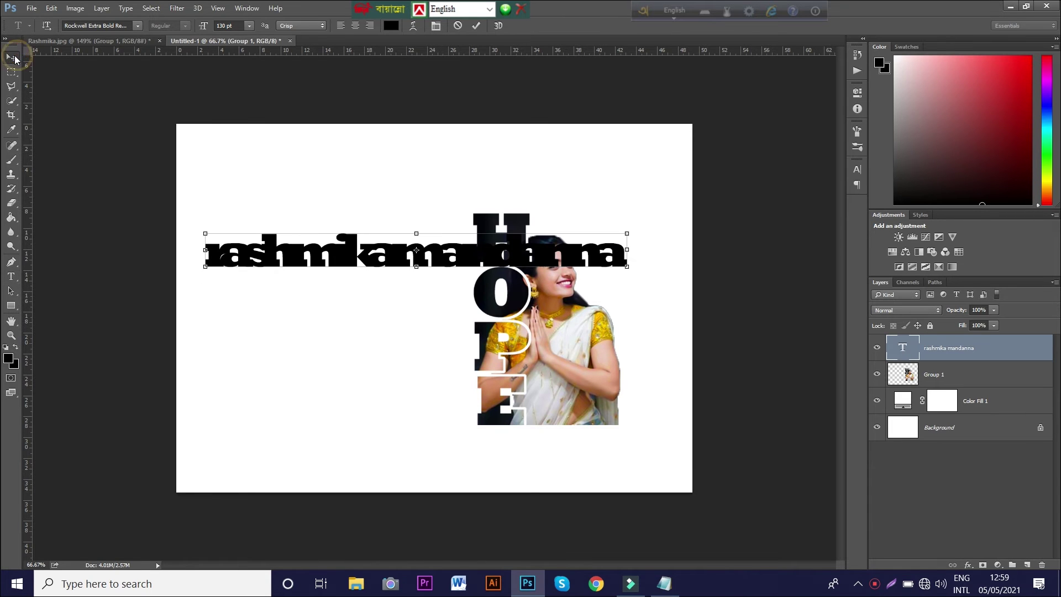
Step: Set the tracking of the "rashmika mandanna" text to 0
click(857, 169)
click(837, 204)
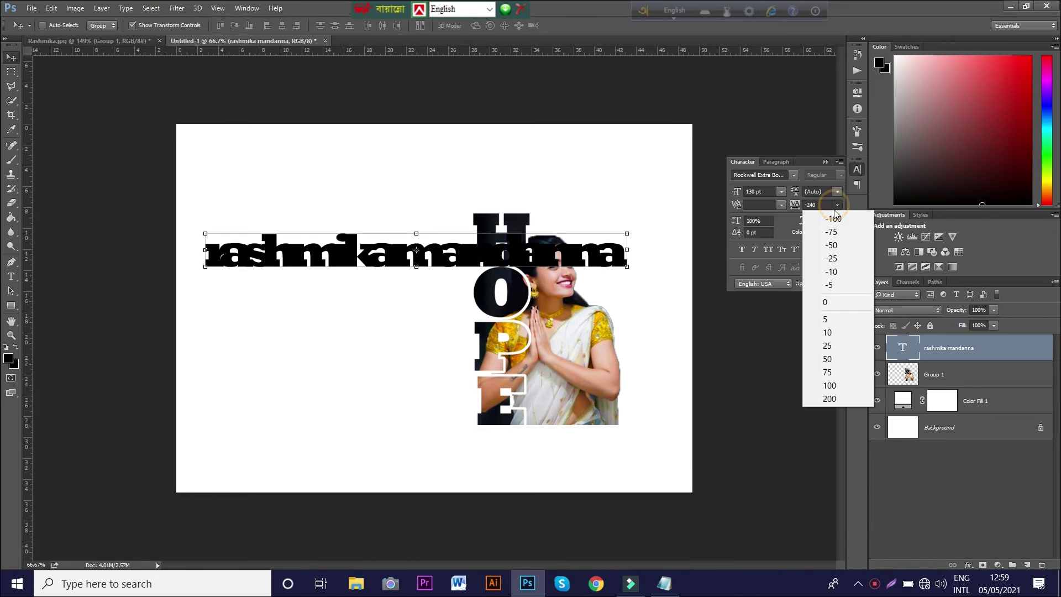
click(829, 302)
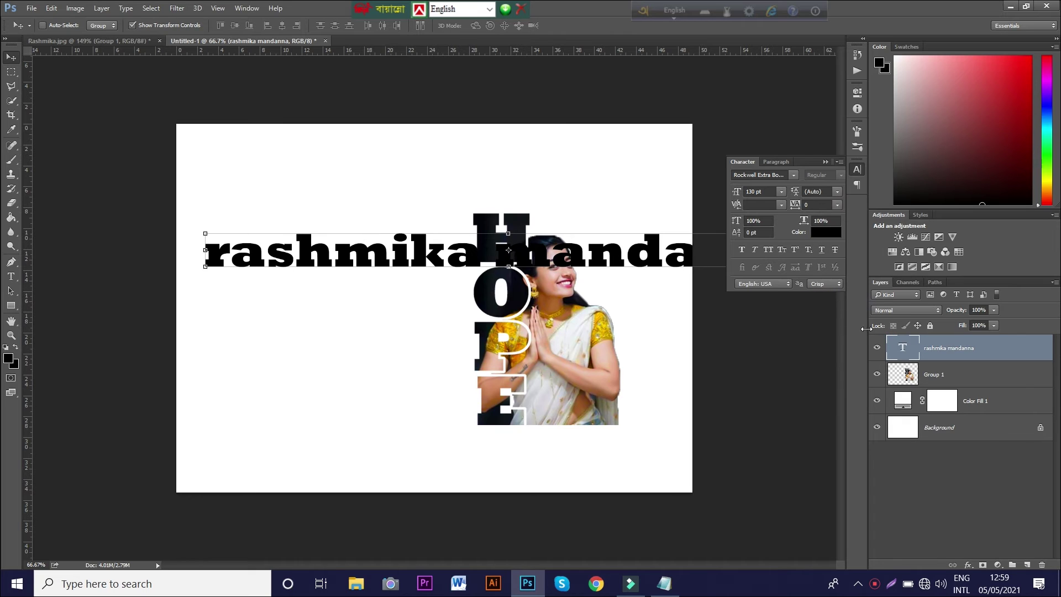
click(12, 58)
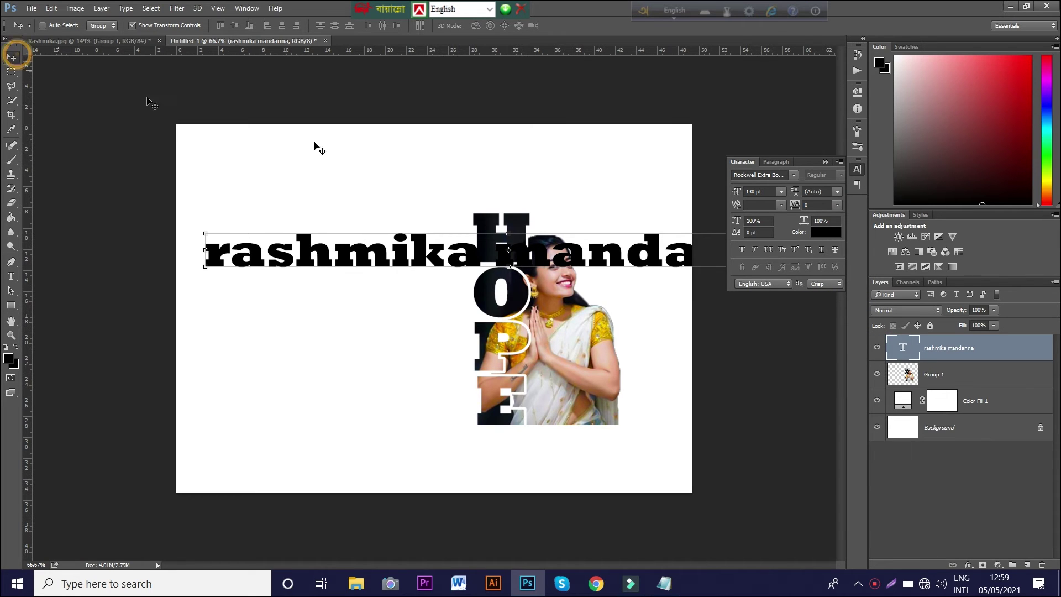
click(825, 162)
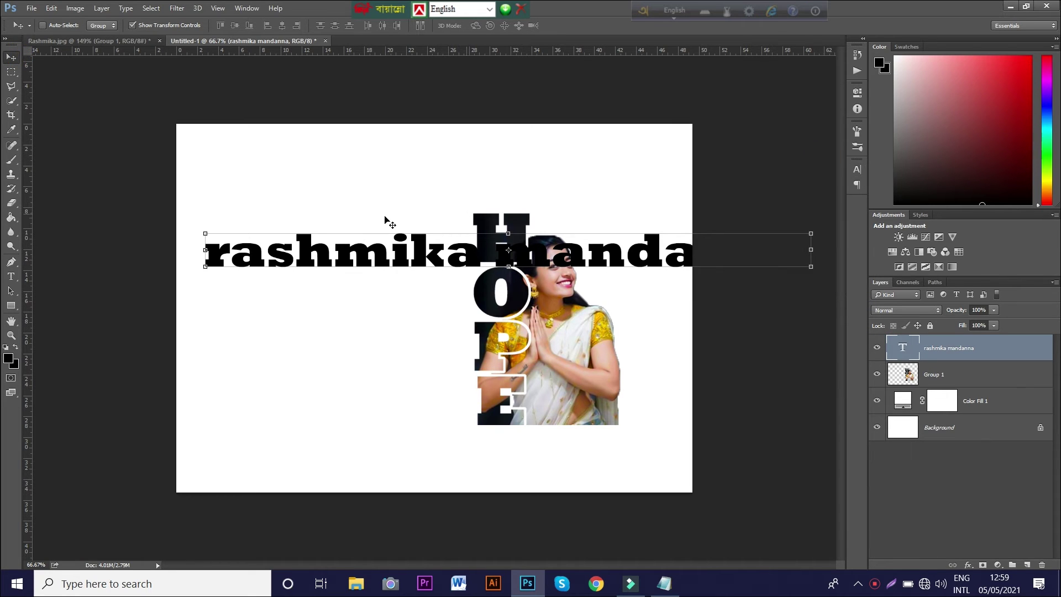
Step: Change the font of the "rashmika mandanna" text to Nexa Bold Regular
double_click(901, 345)
click(129, 26)
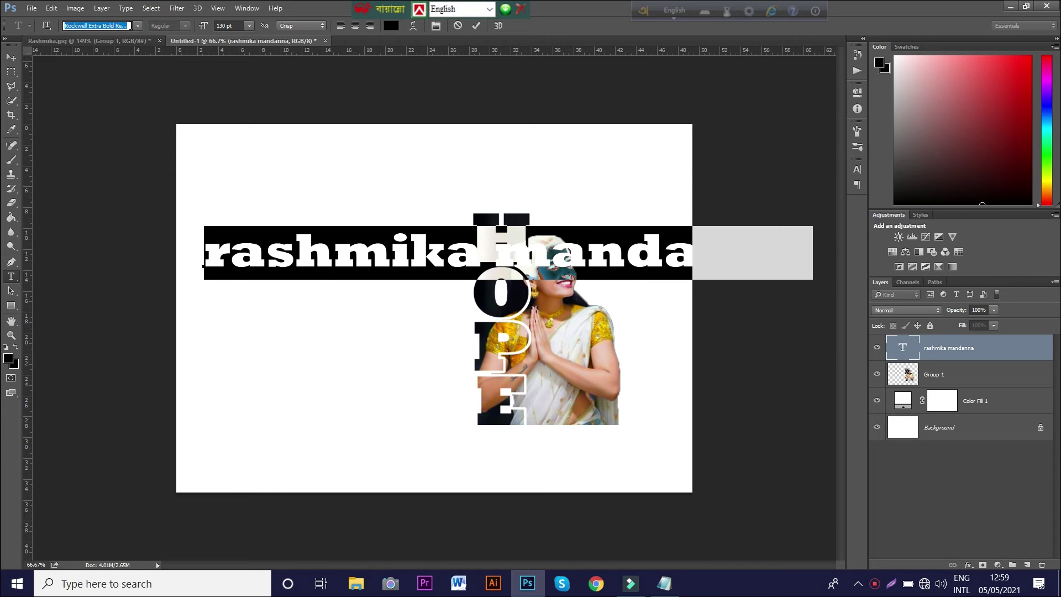
text(nexa)
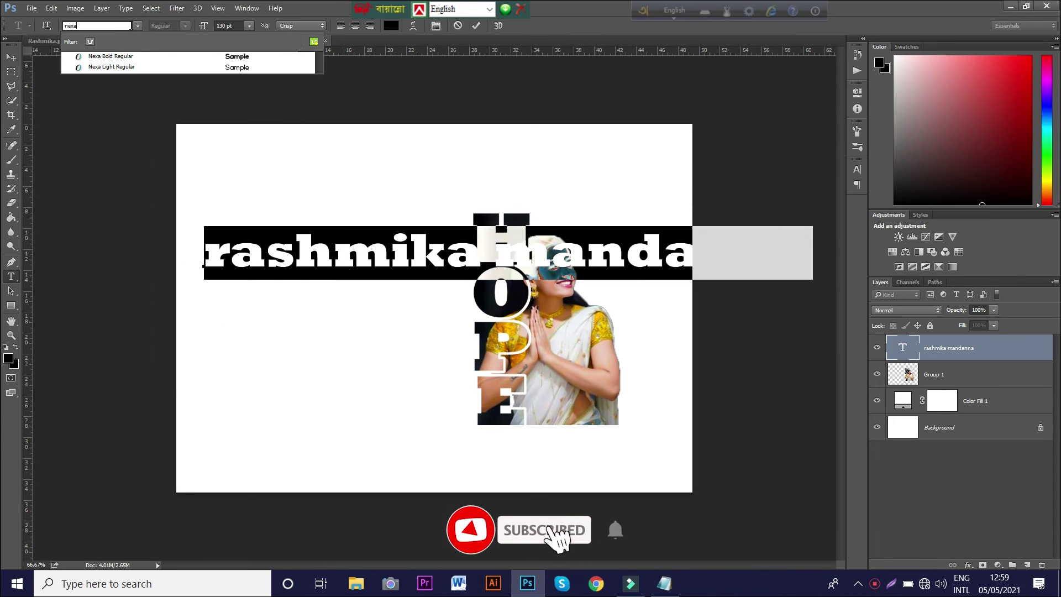
key(Return)
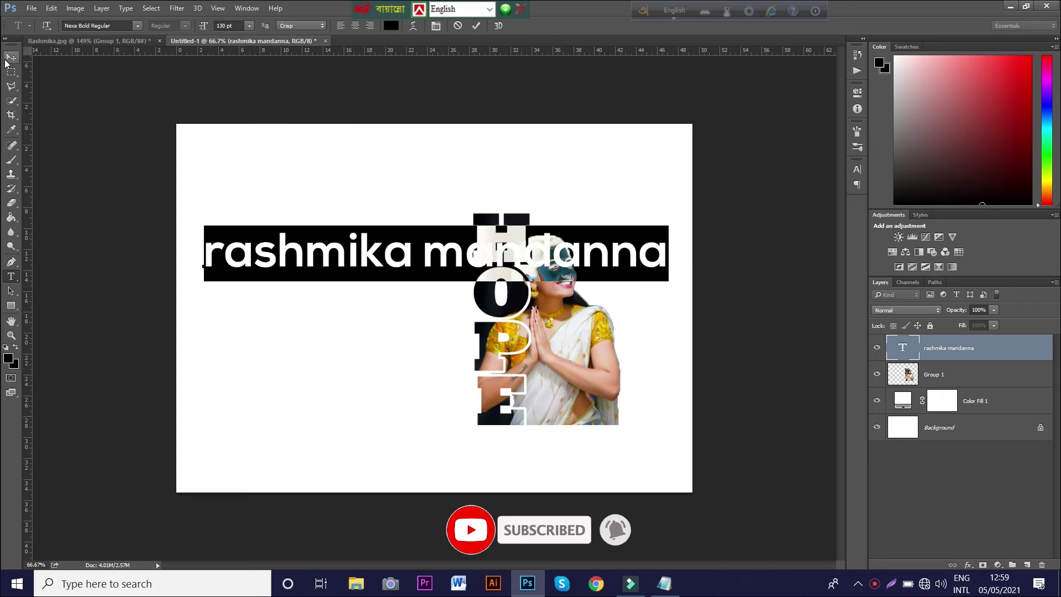
Step: Scale the "rashmika mandanna" text down to about 68 pt and place it in the blank area left of the HOPE portrait
click(12, 57)
drag(420, 257, 361, 273)
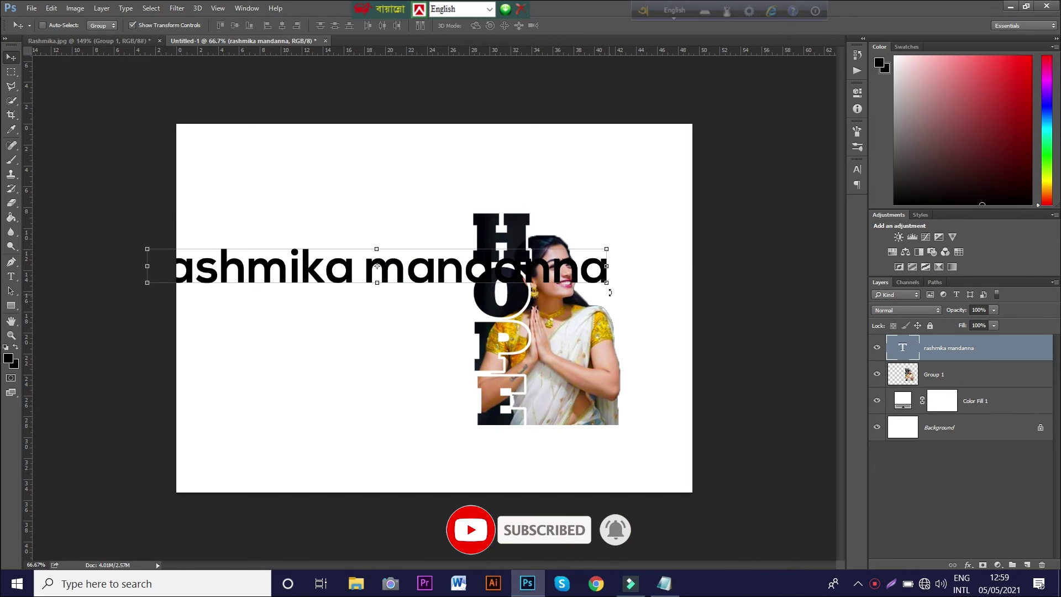
drag(608, 284, 430, 235)
Step: Capitalize the first letter of the name text so it reads "Rashmika mandanna"
double_click(898, 348)
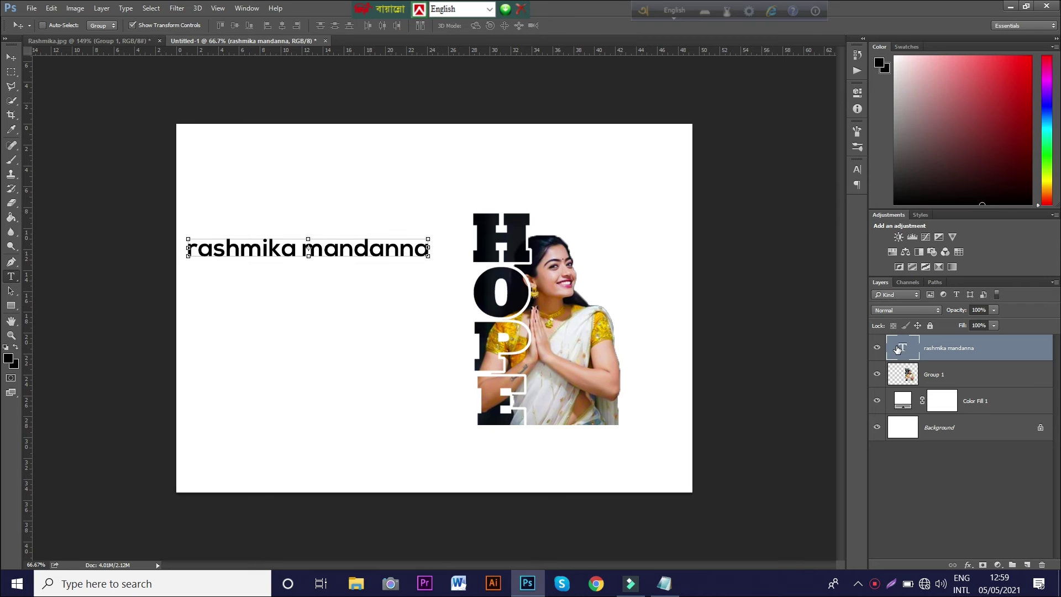
click(190, 249)
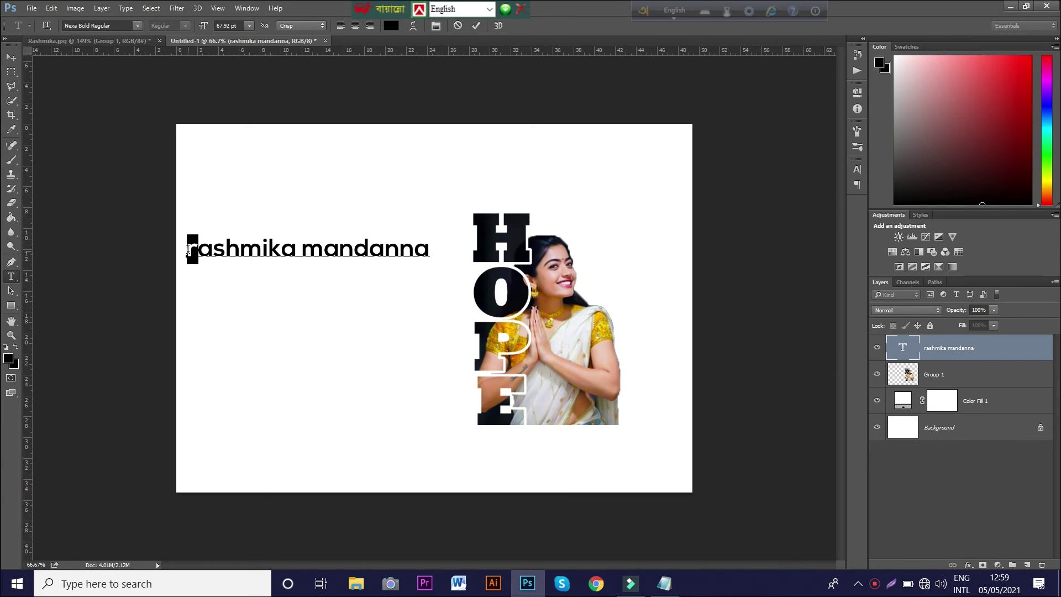
text(R)
click(10, 58)
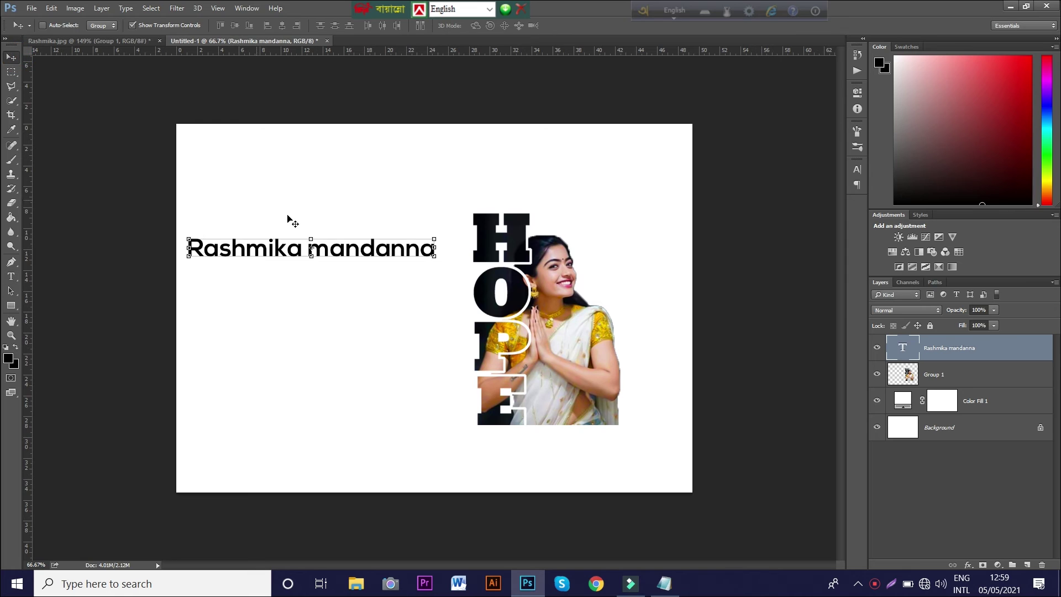
Step: Transform the "Rashmika mandanna" text to about 92% width and 106% height and move it down to the canvas's mid-height
drag(311, 240, 311, 230)
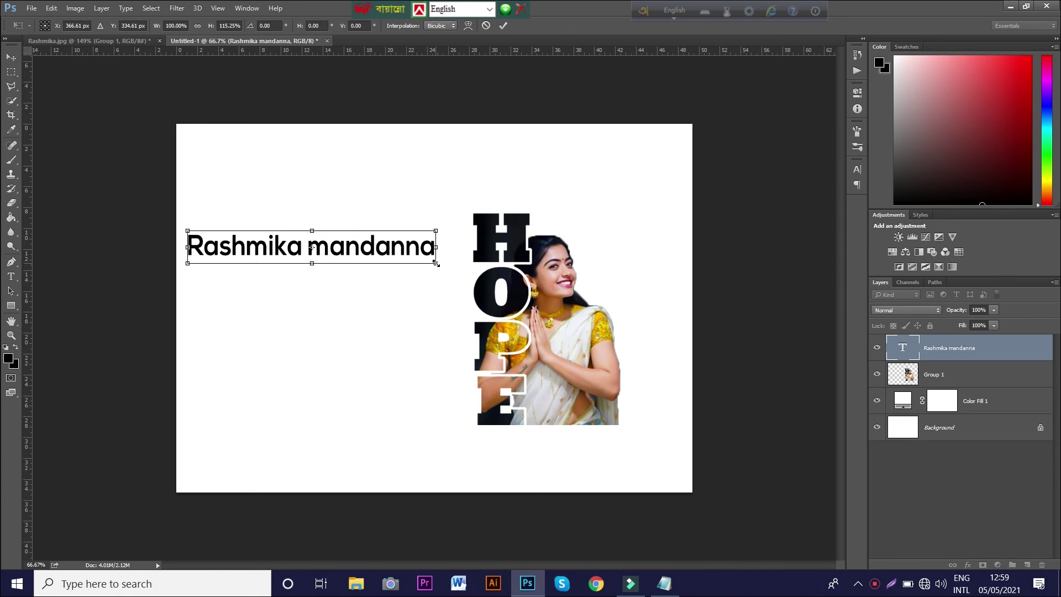
drag(436, 263, 356, 300)
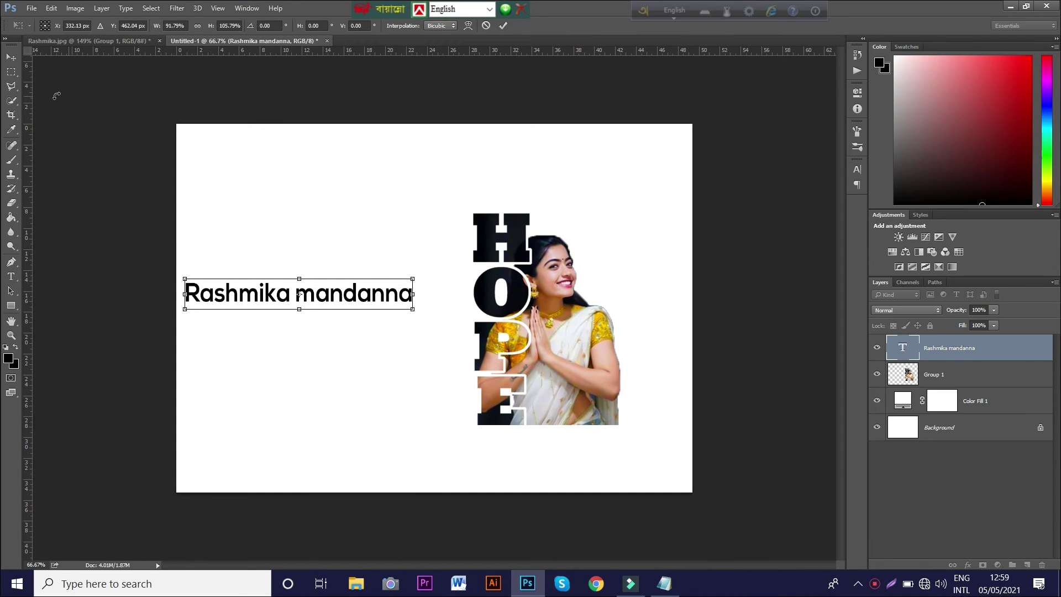
key(Return)
Step: Add the two-line quote beginning "Love takes off masks" below the name as a new text layer, copying it from New Text Document (2)
click(11, 276)
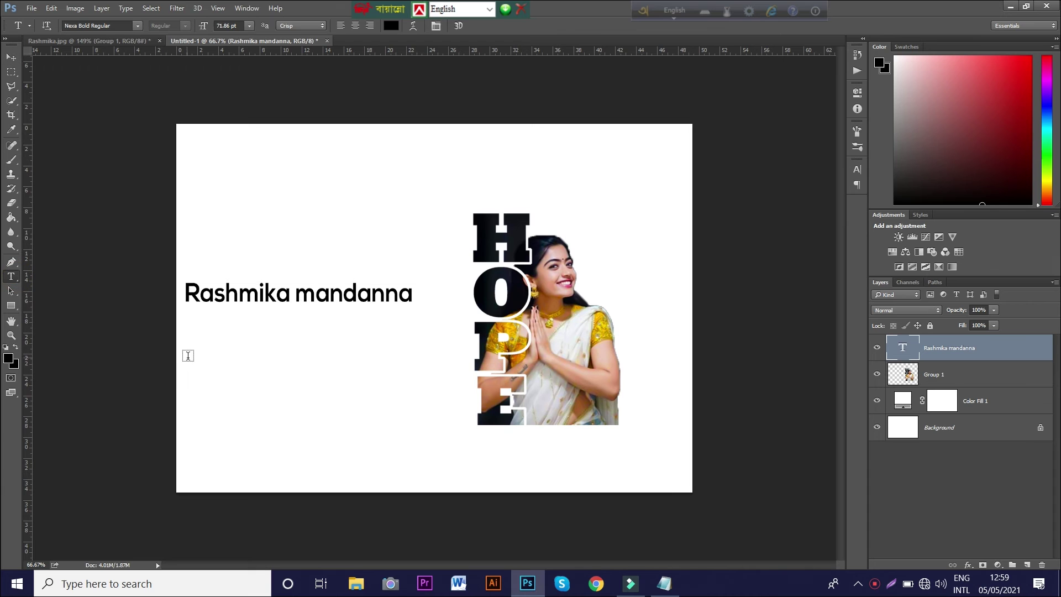
click(198, 354)
click(1009, 9)
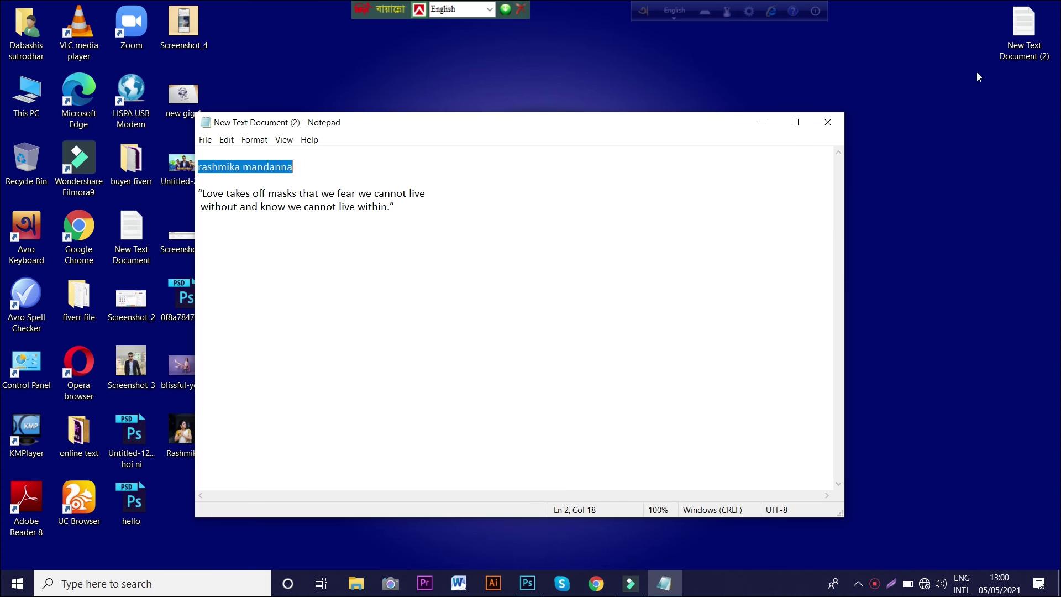
drag(199, 193, 426, 236)
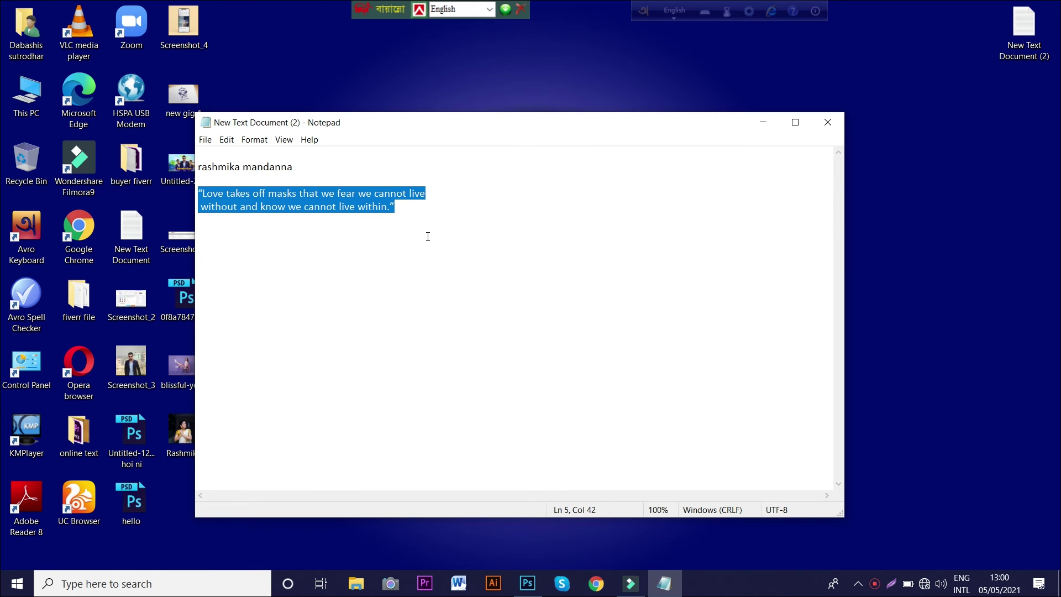
click(528, 583)
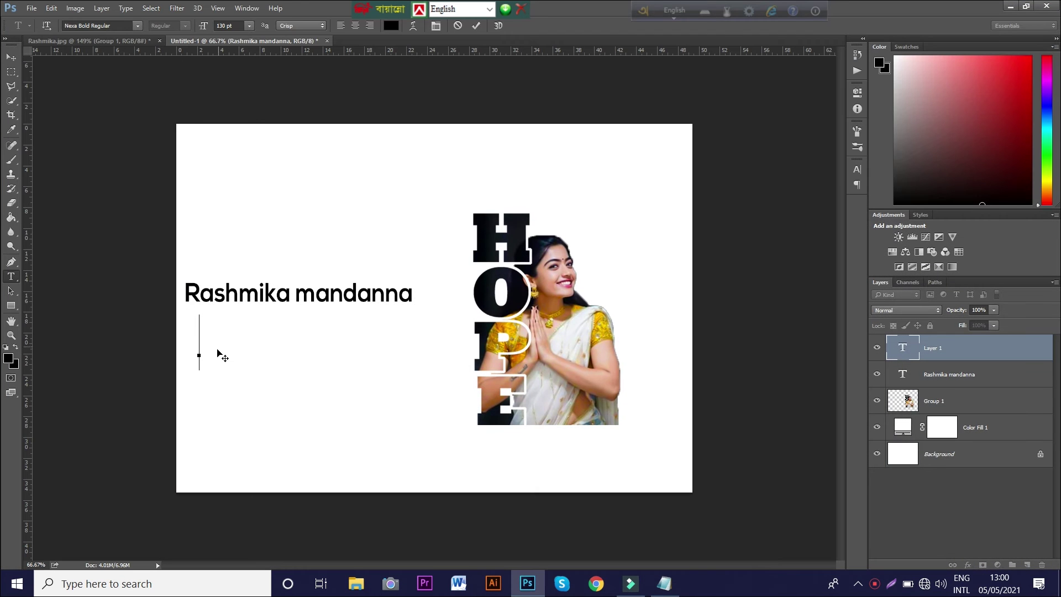
key(ctrl+v)
click(11, 57)
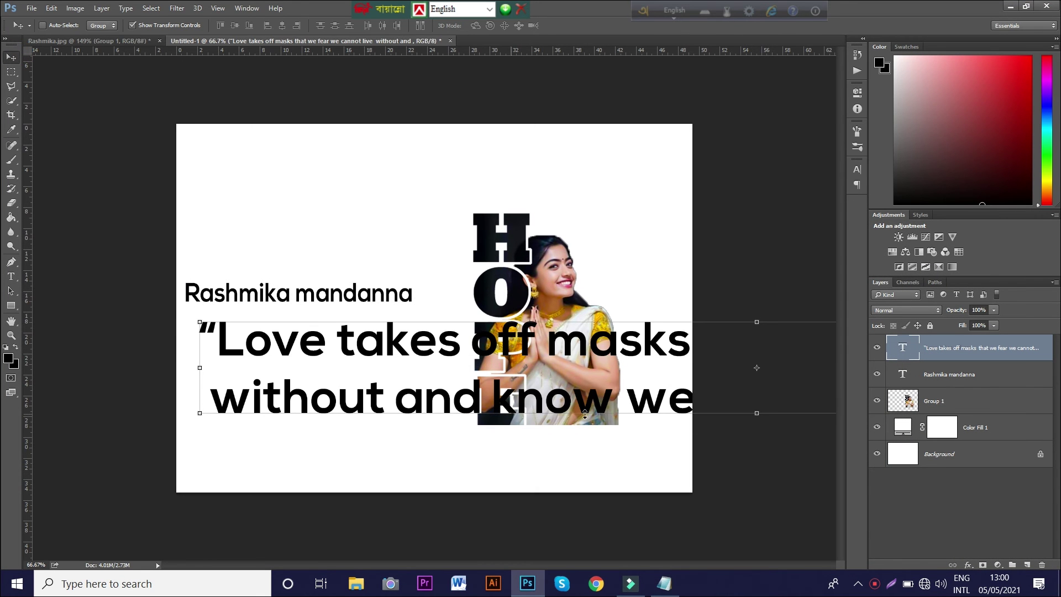
Step: Scale the quote text proportionally down to about 18%, roughly 19 cm wide, within the blank area beside the HOPE portrait
drag(579, 359, 215, 340)
drag(684, 400, 460, 382)
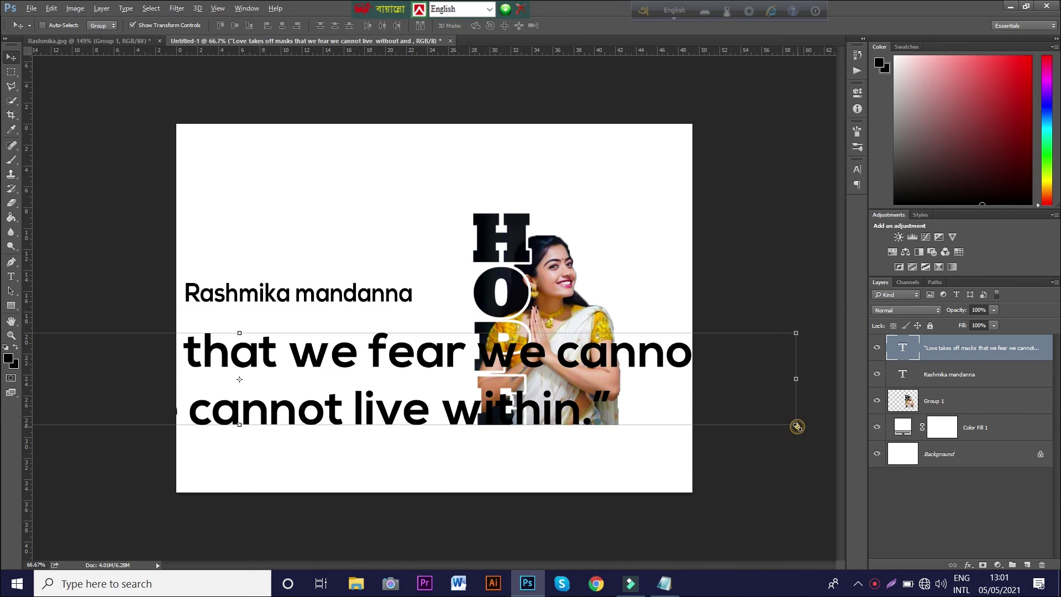
drag(797, 426, 668, 375)
key(ctrl+z)
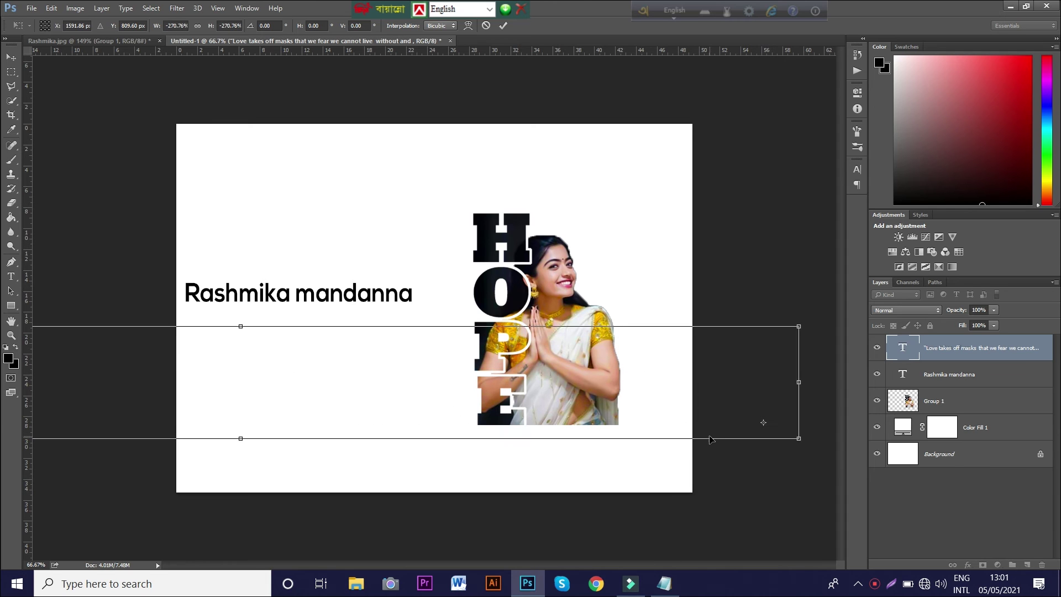
drag(792, 440, 330, 392)
drag(272, 339, 505, 366)
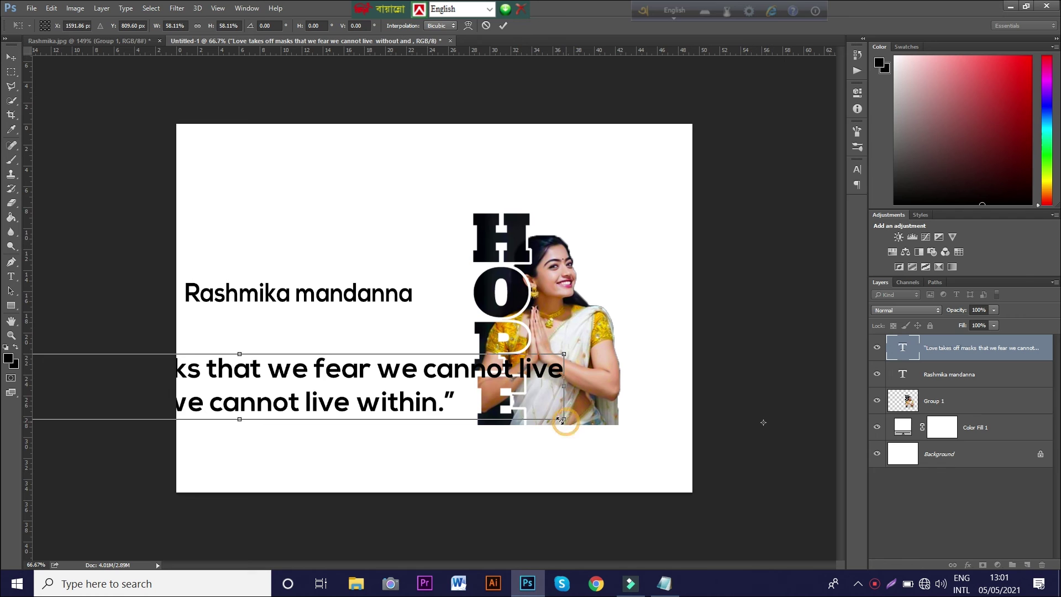
drag(561, 420, 414, 383)
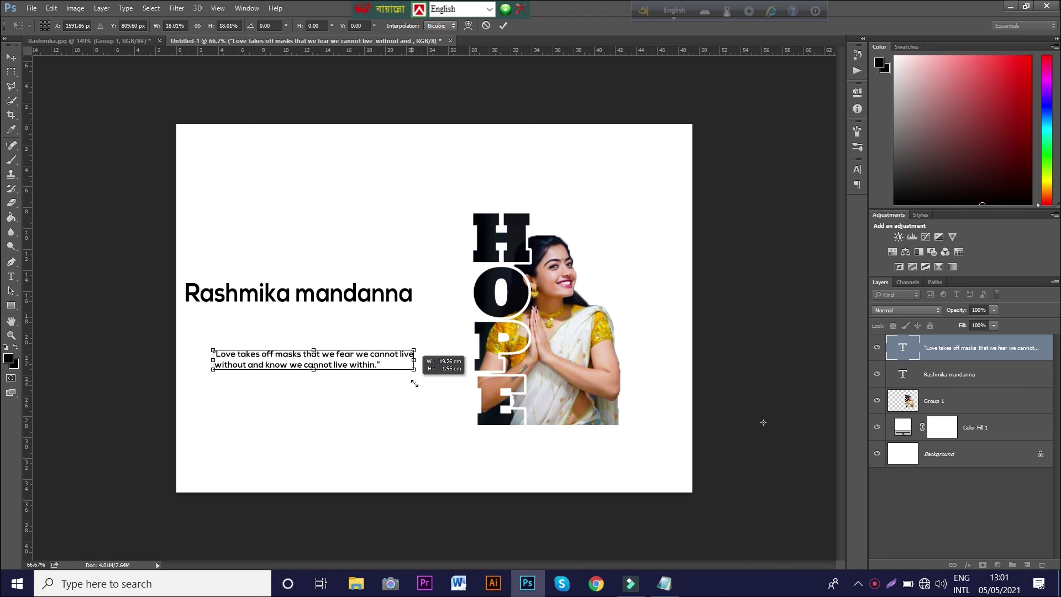
Step: Place the quote directly under "Rashmika mandanna", aligned with its left edge, and enlarge it to about 20.7% to match the name's width
drag(351, 364, 324, 334)
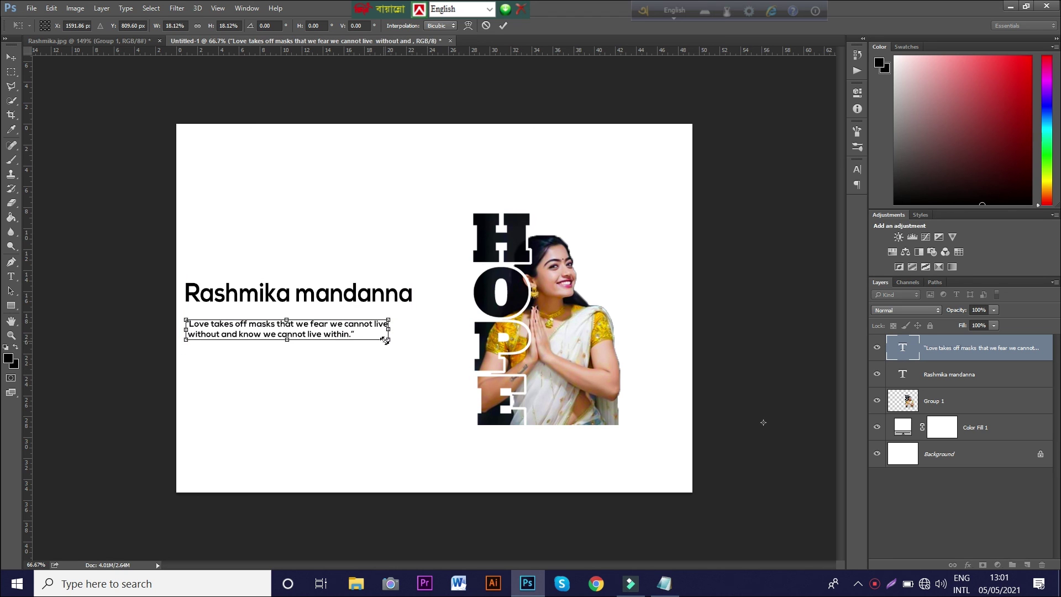
drag(388, 338, 408, 337)
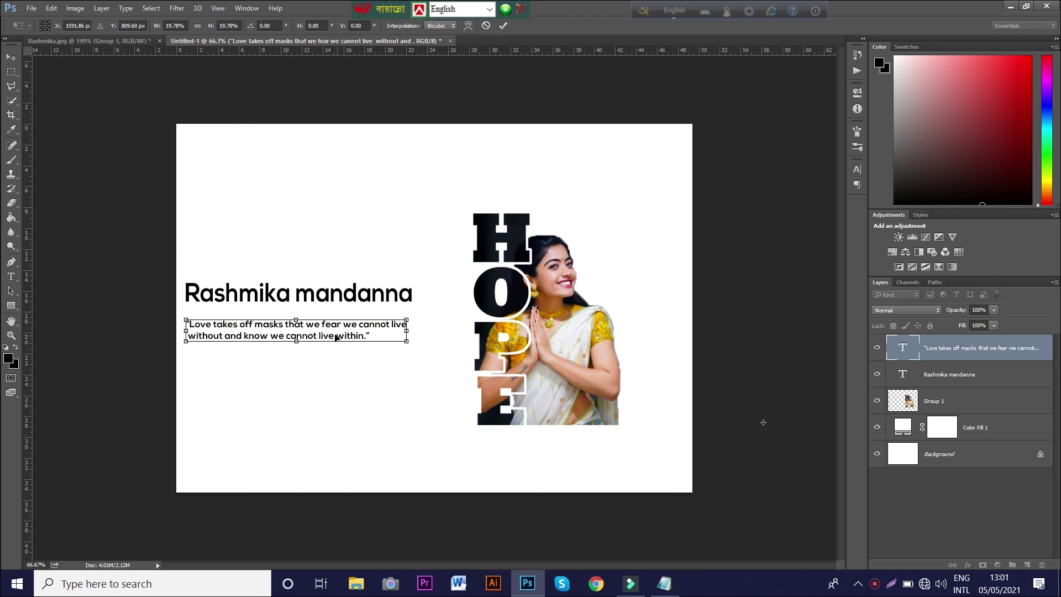
drag(337, 337, 341, 343)
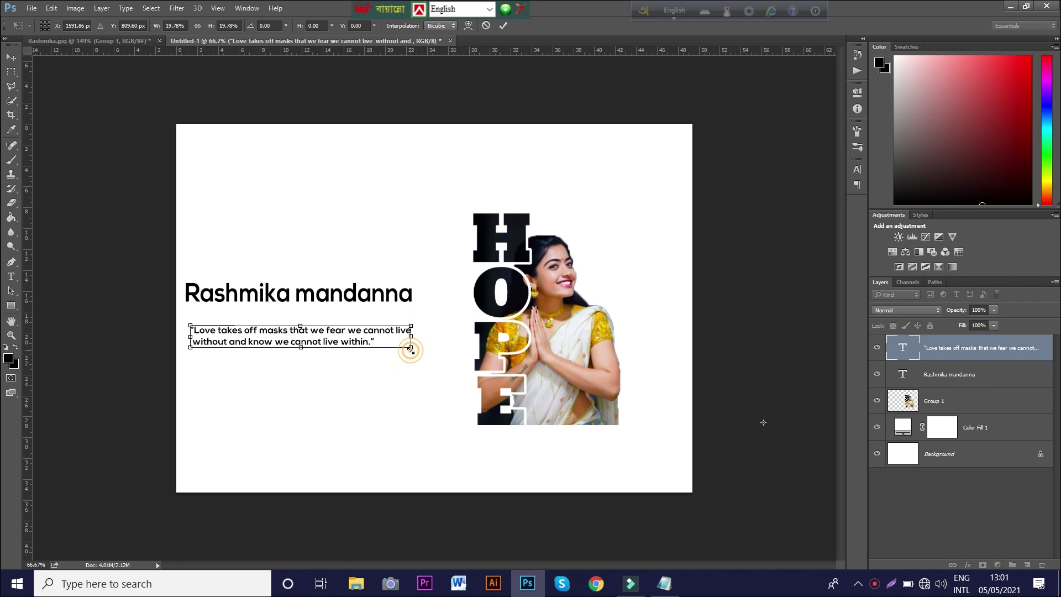
drag(411, 349, 363, 350)
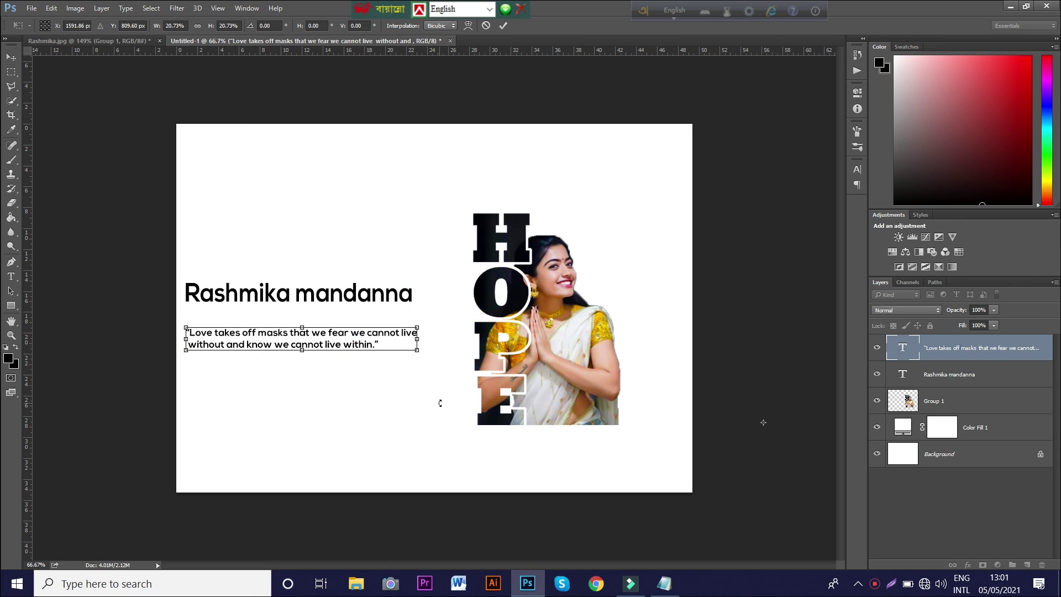
Step: Nudge the quote slightly up toward the name and apply the transformation
key(Up)
key(Up)
key(Up)
key(Up)
key(Up)
key(Up)
key(Up)
key(Up)
key(Up)
click(13, 57)
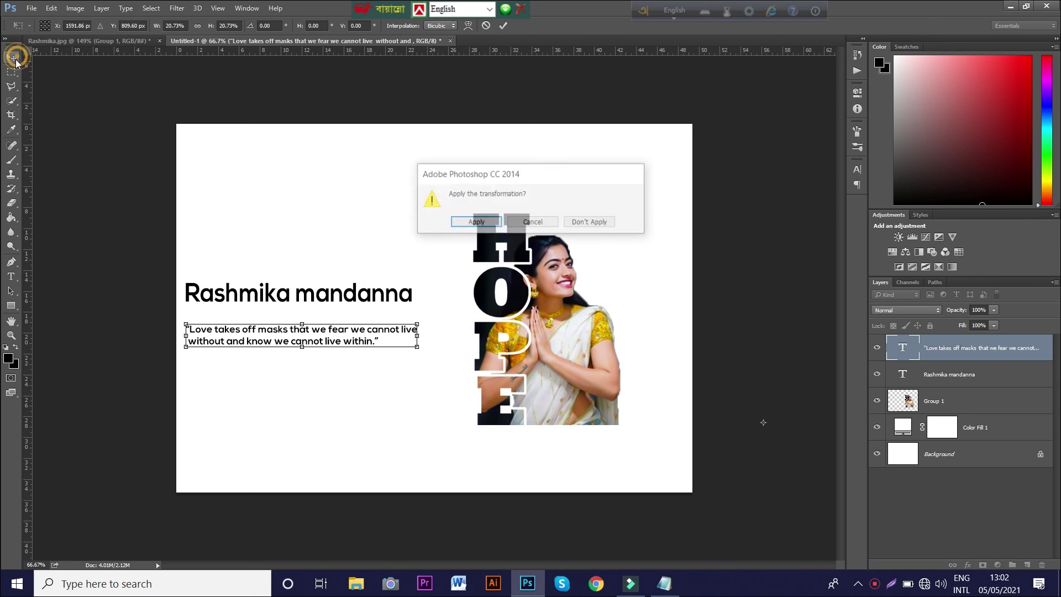
key(Return)
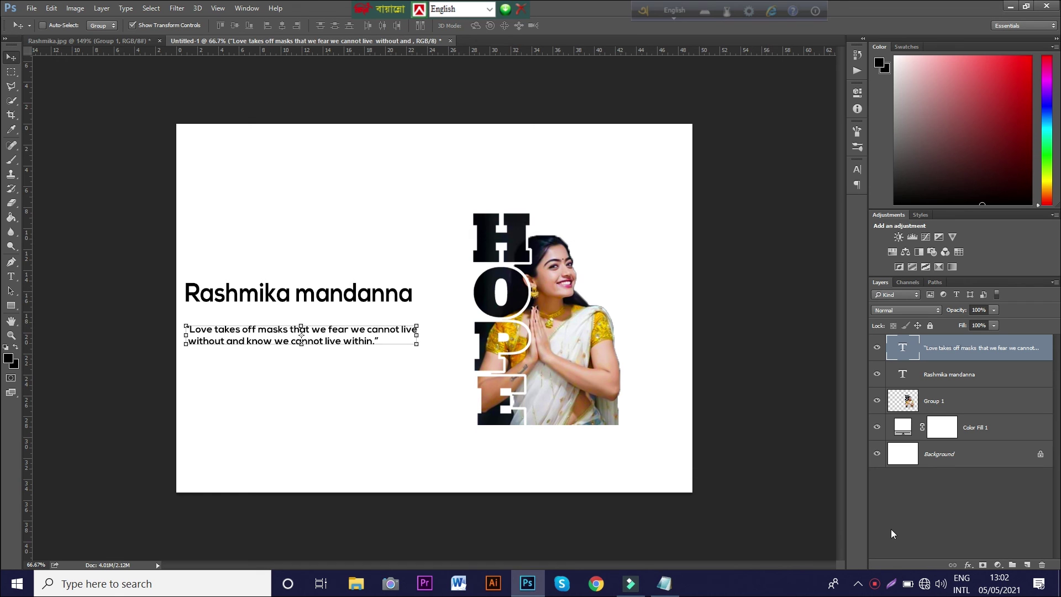
key(ctrl+0)
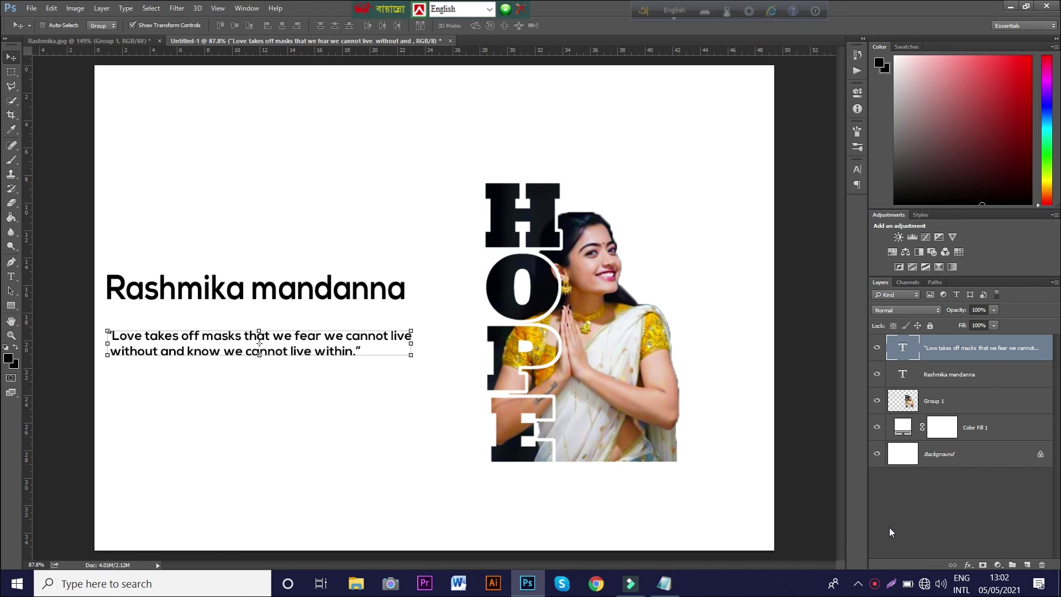